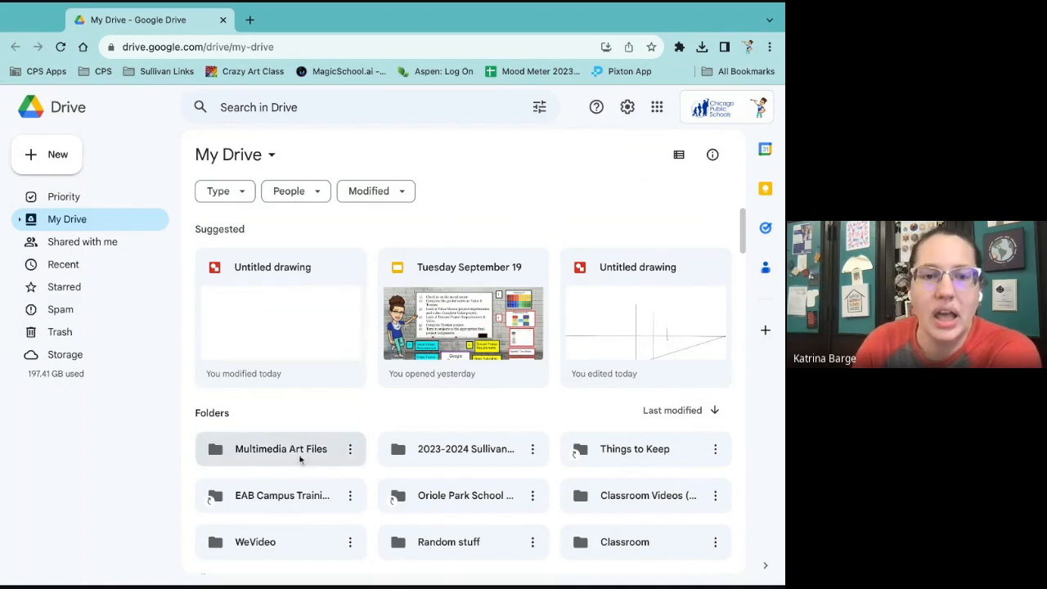
Step: Open the Projects folder inside the Multimedia Art Files folder of My Drive
scroll(297, 458, down, 3)
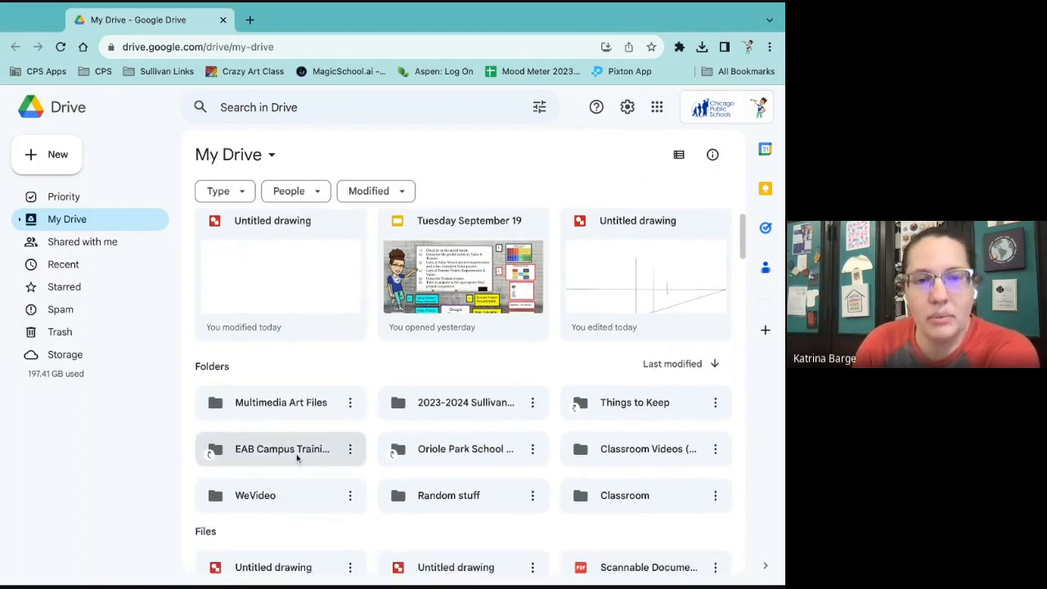
scroll(297, 458, down, 1)
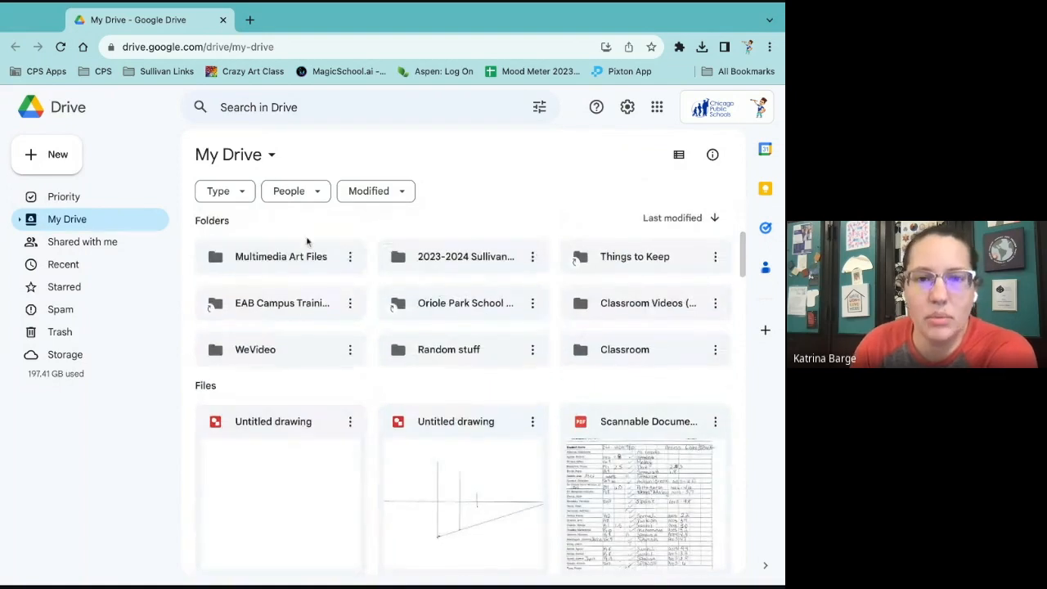
double_click(251, 256)
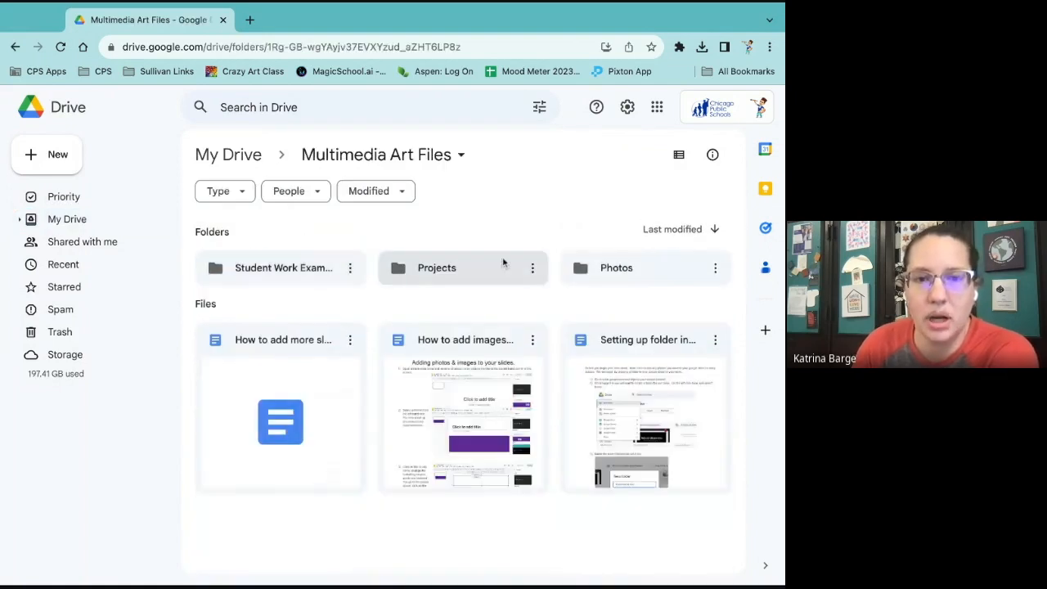
double_click(467, 271)
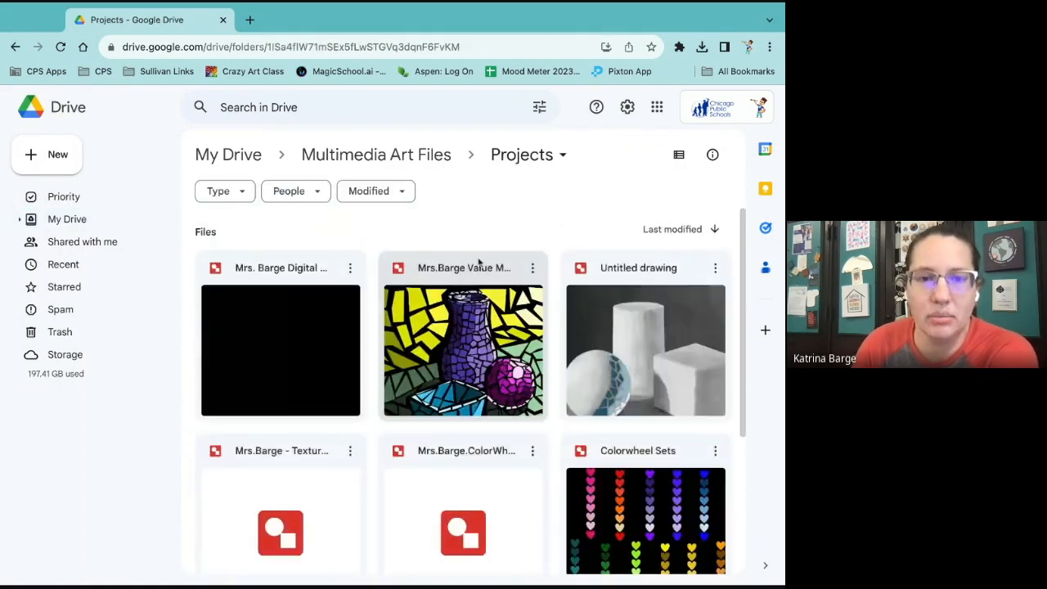
Step: Look through the project files and create a new Google Drawings file in the Projects folder
scroll(427, 378, down, 3)
scroll(428, 379, up, 2)
scroll(428, 379, down, 1)
scroll(427, 379, down, 1)
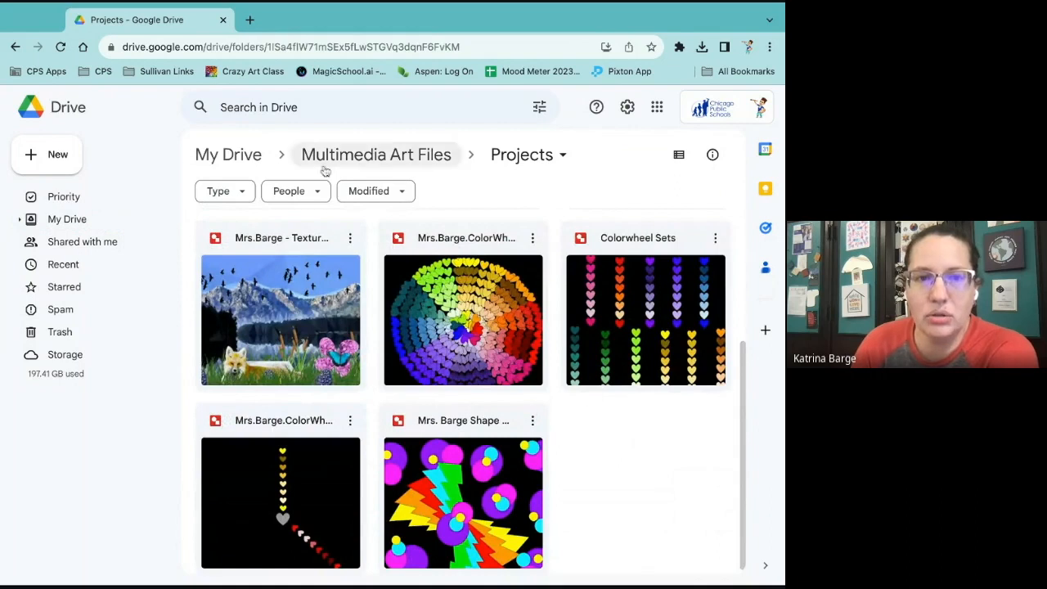
click(44, 161)
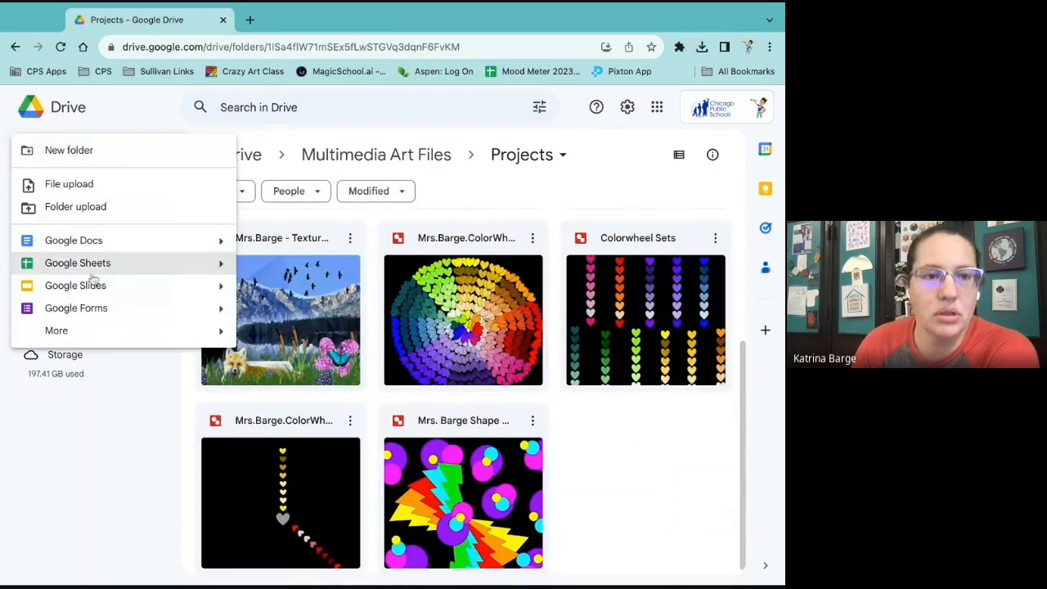
mouse_move(89, 333)
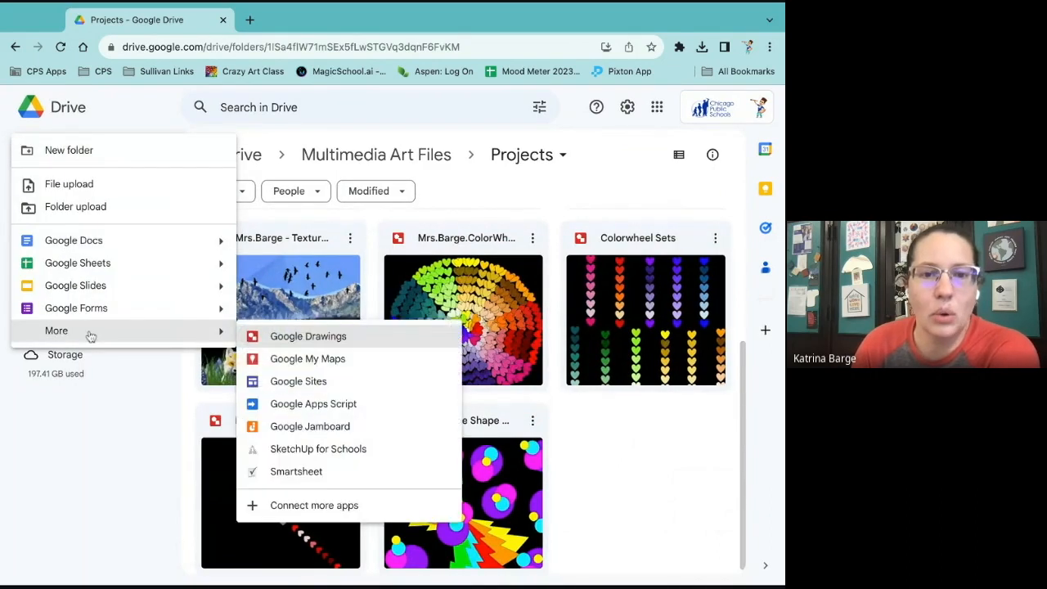
click(292, 344)
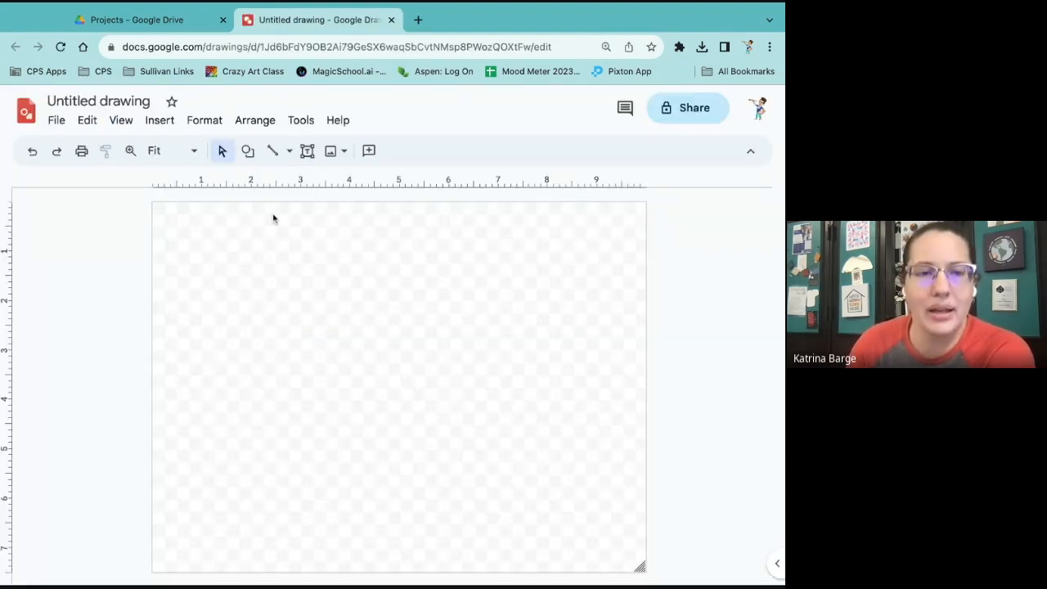
Step: Rename the untitled drawing with the teacher's name followed by "1 point perspective"
click(105, 100)
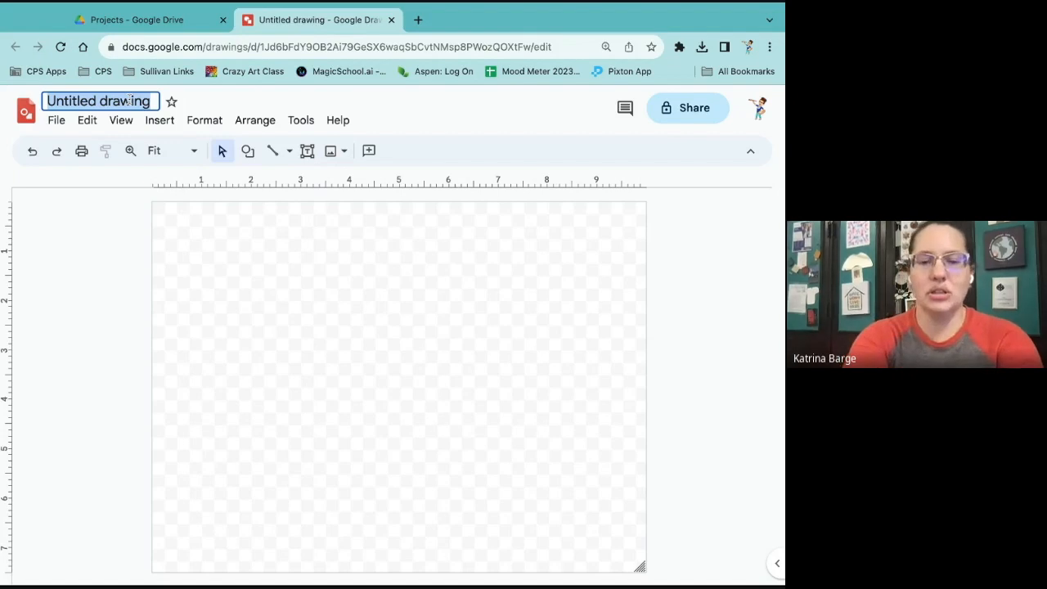
text(Mrs. Barge)
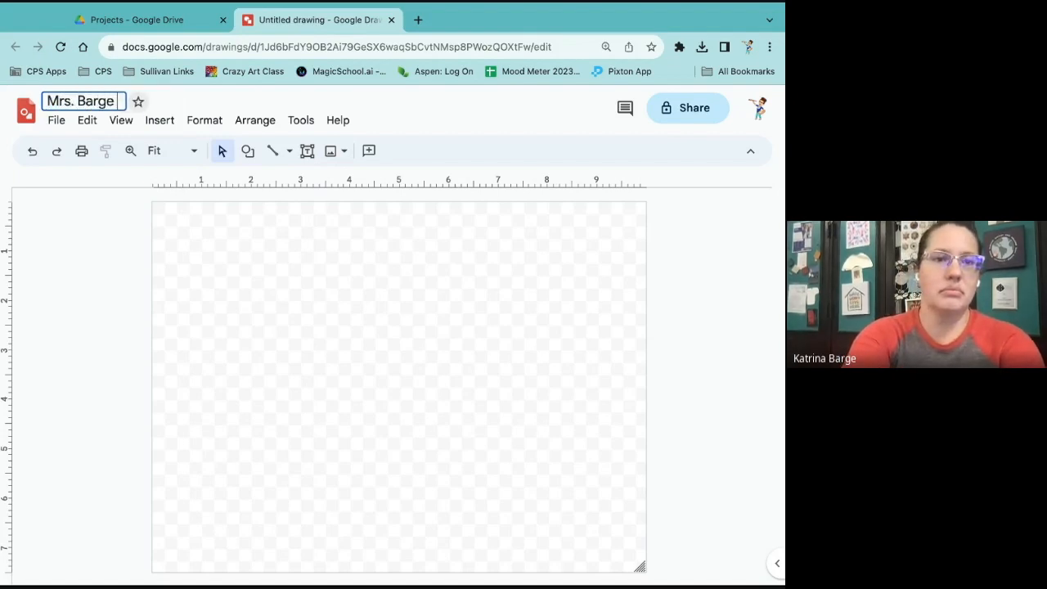
text( 1 p)
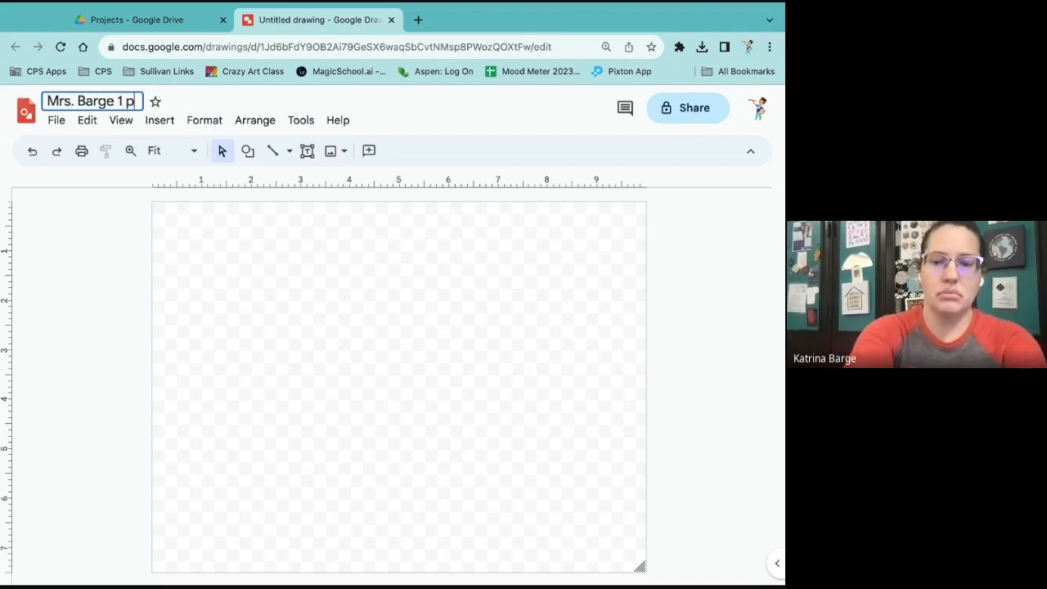
text(oint perspec)
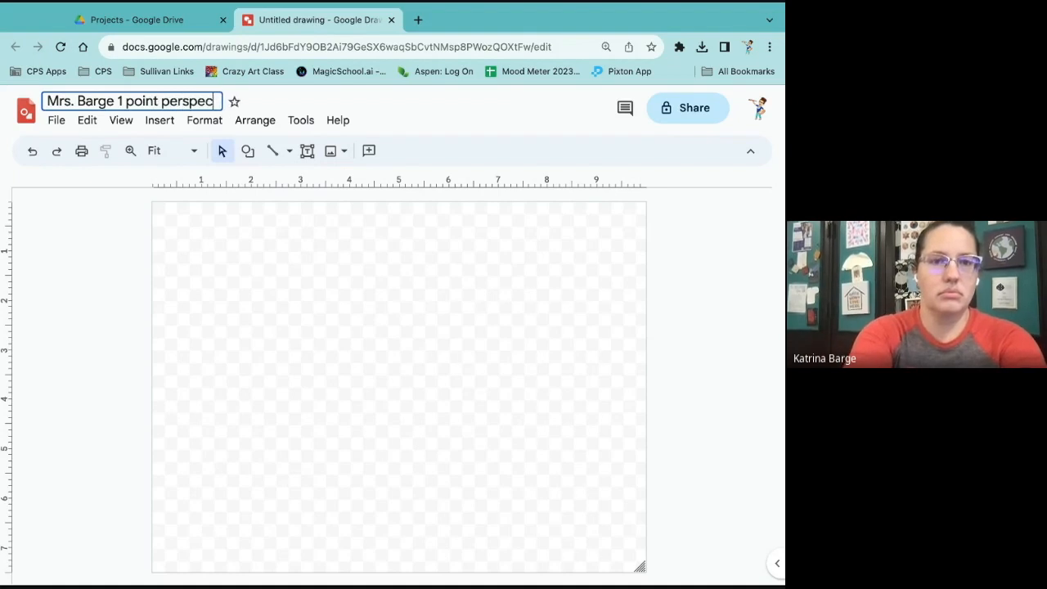
text(tive)
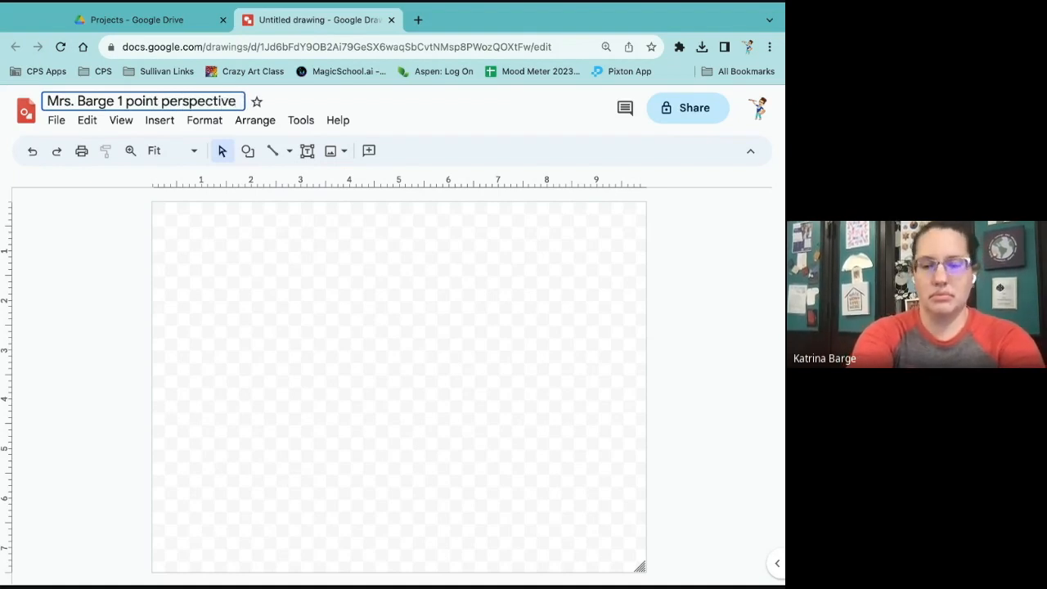
key(Return)
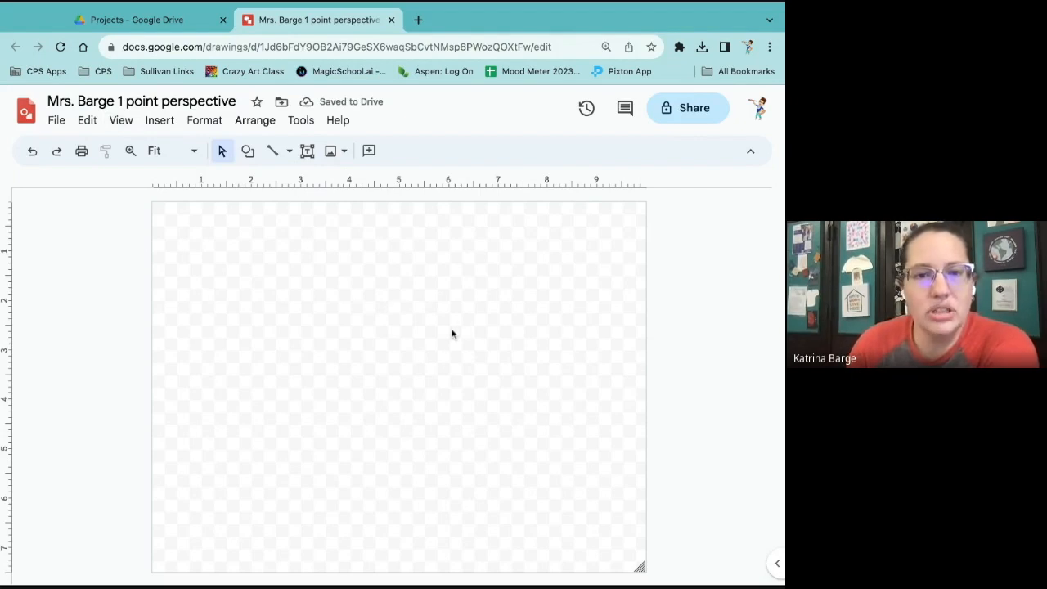
Step: Start a custom gradient for the canvas background and set its first stop to dark purple
right_click(316, 302)
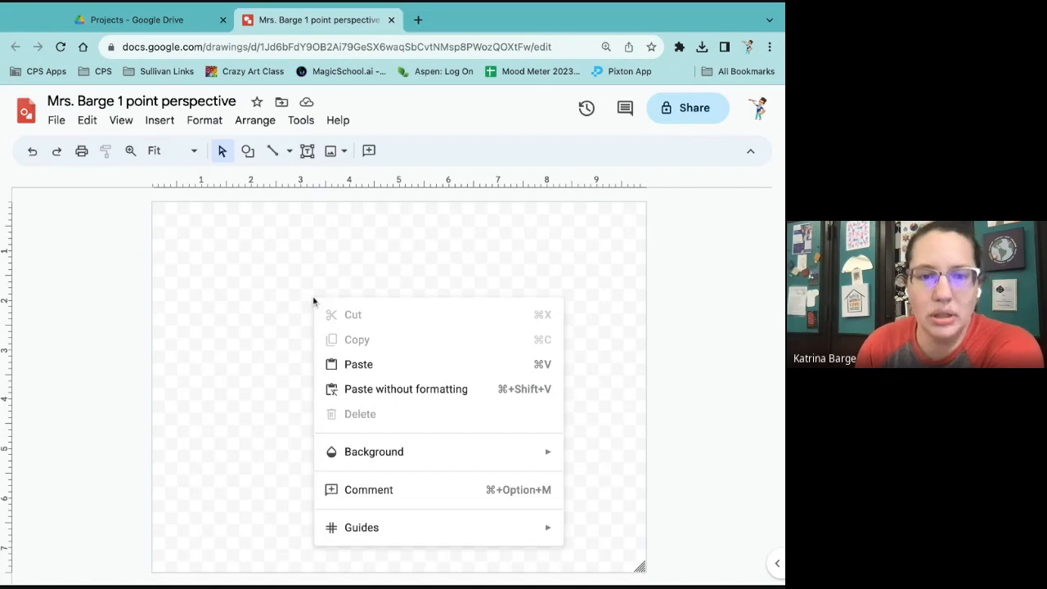
mouse_move(406, 453)
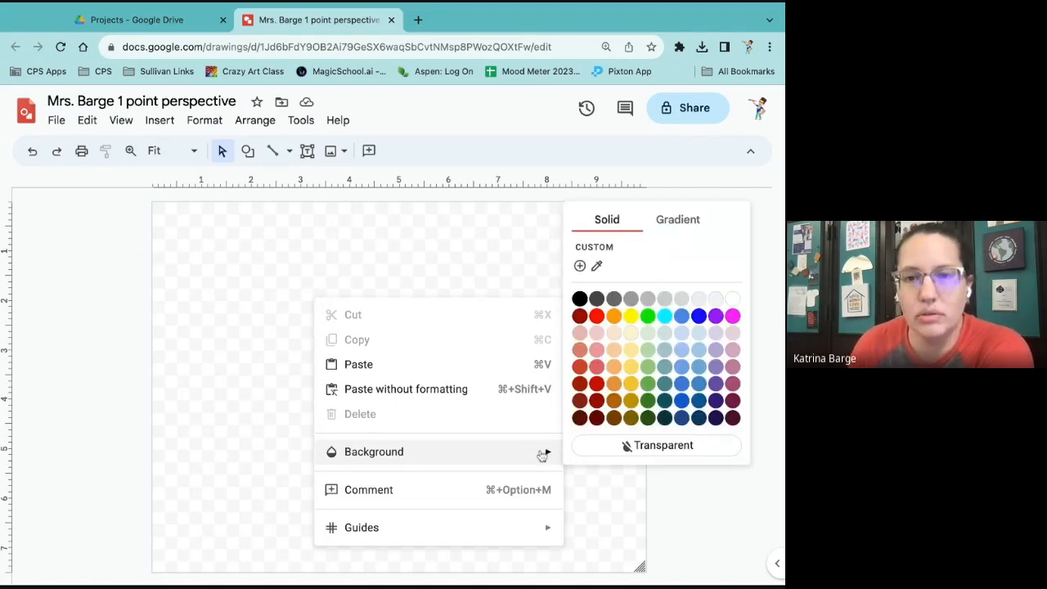
click(686, 223)
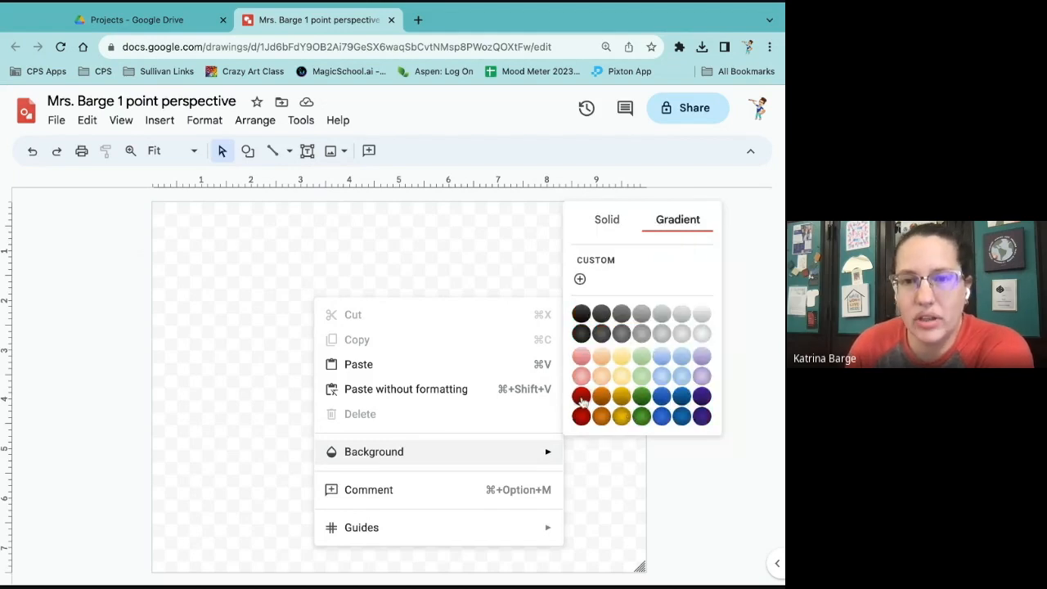
click(580, 280)
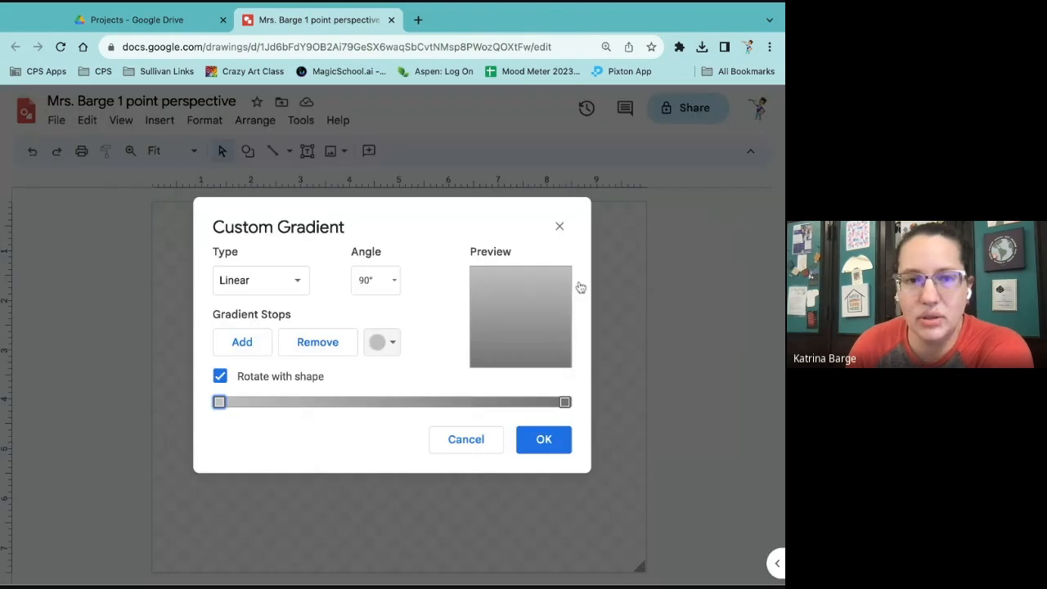
click(389, 345)
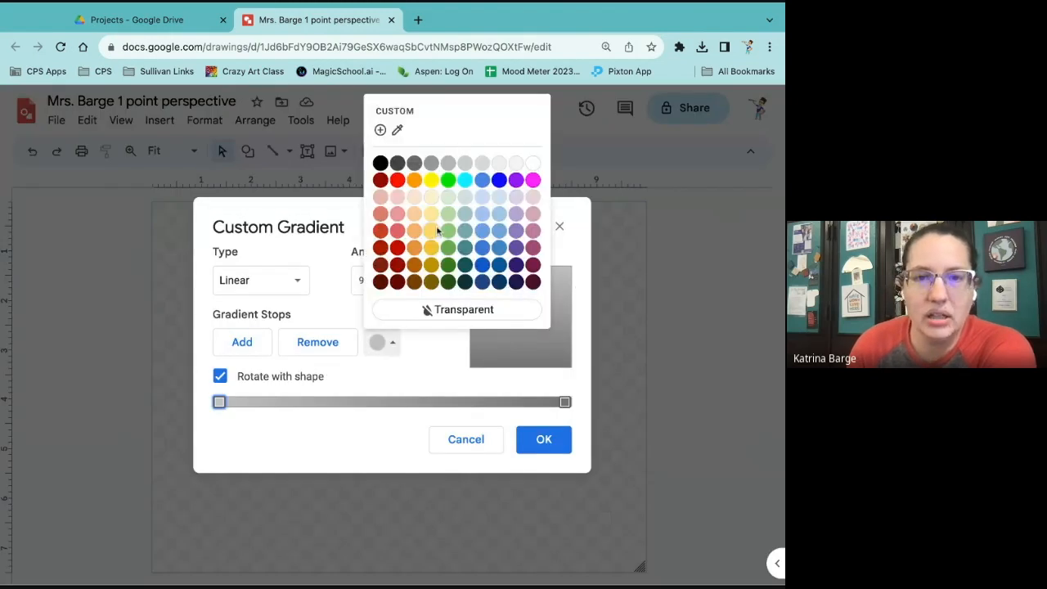
click(516, 266)
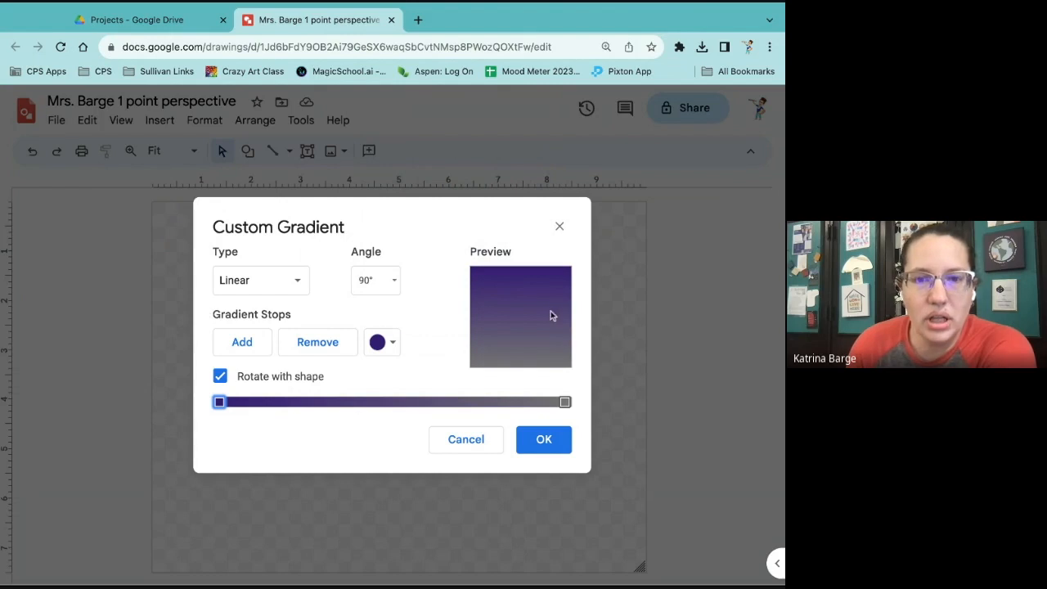
Step: Set the custom gradient's type to Radial and keep its centre option at Center
click(297, 279)
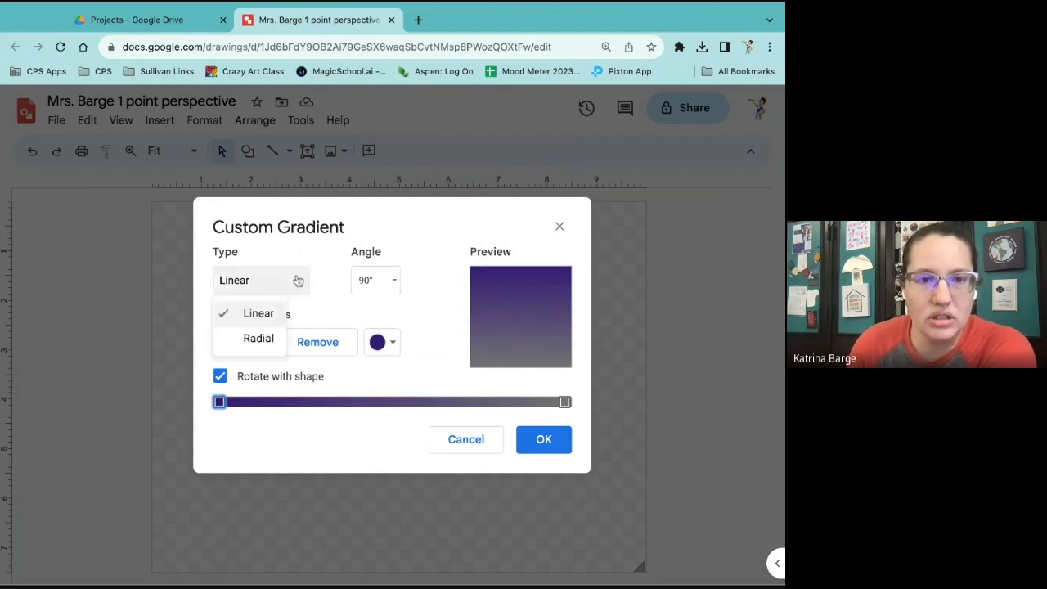
click(257, 339)
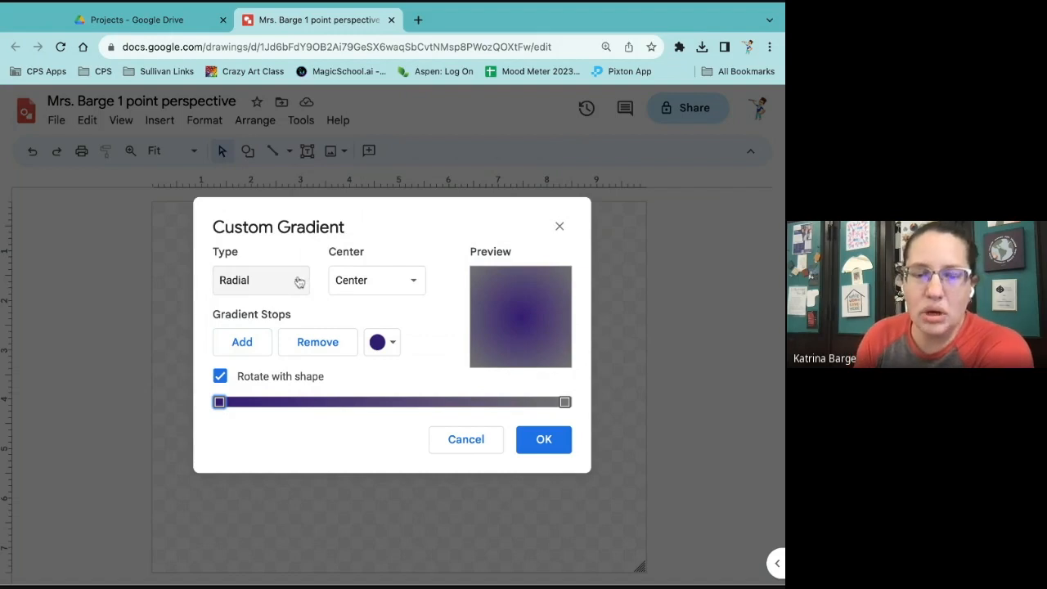
click(384, 282)
click(390, 284)
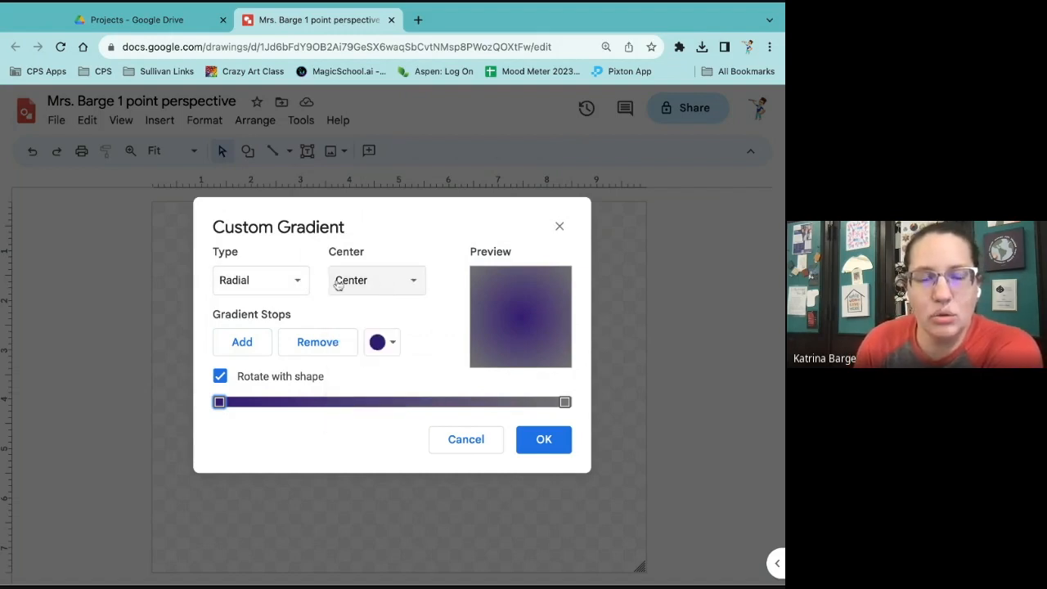
Step: Try magenta for the first gradient stop, change it to blue, and apply the radial gradient to the background
click(391, 342)
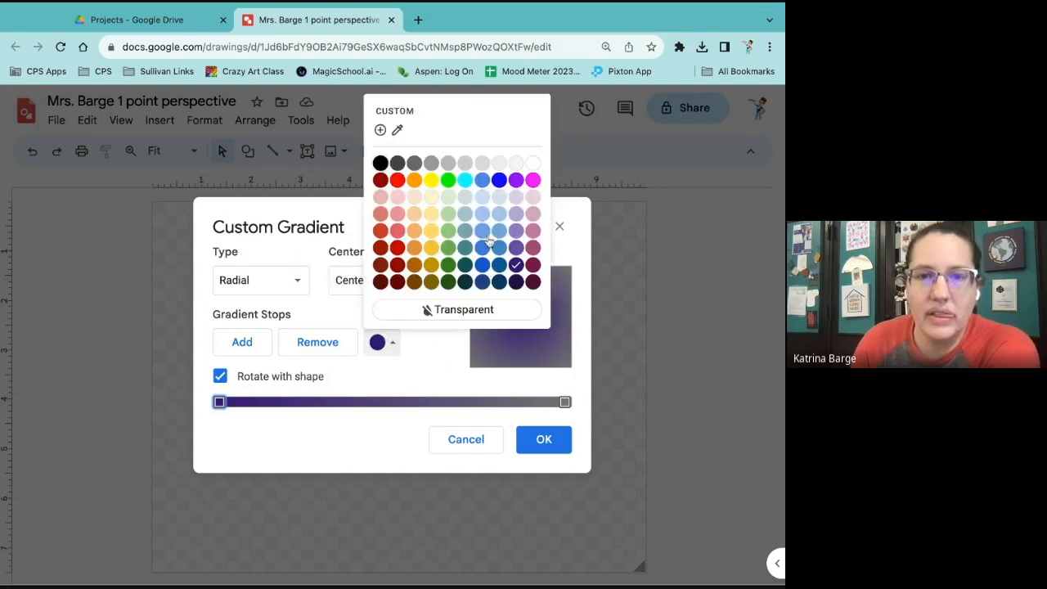
click(532, 180)
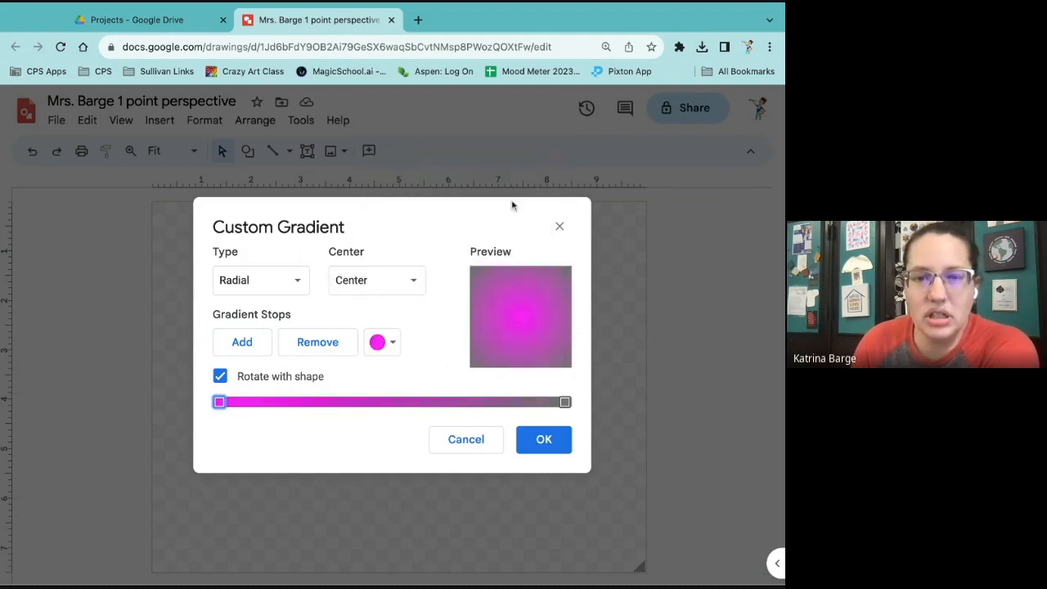
click(393, 344)
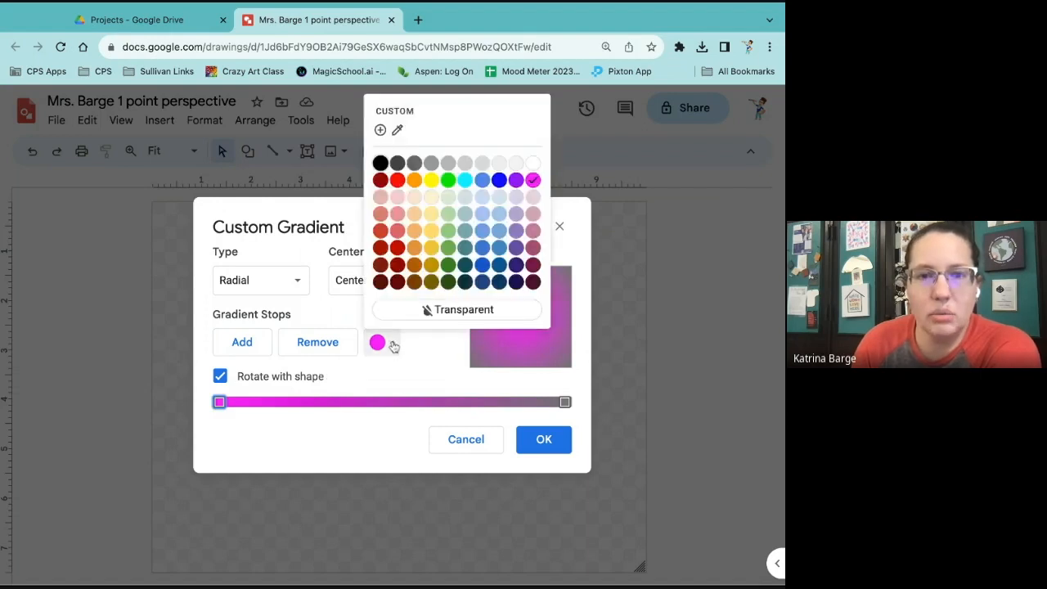
click(499, 180)
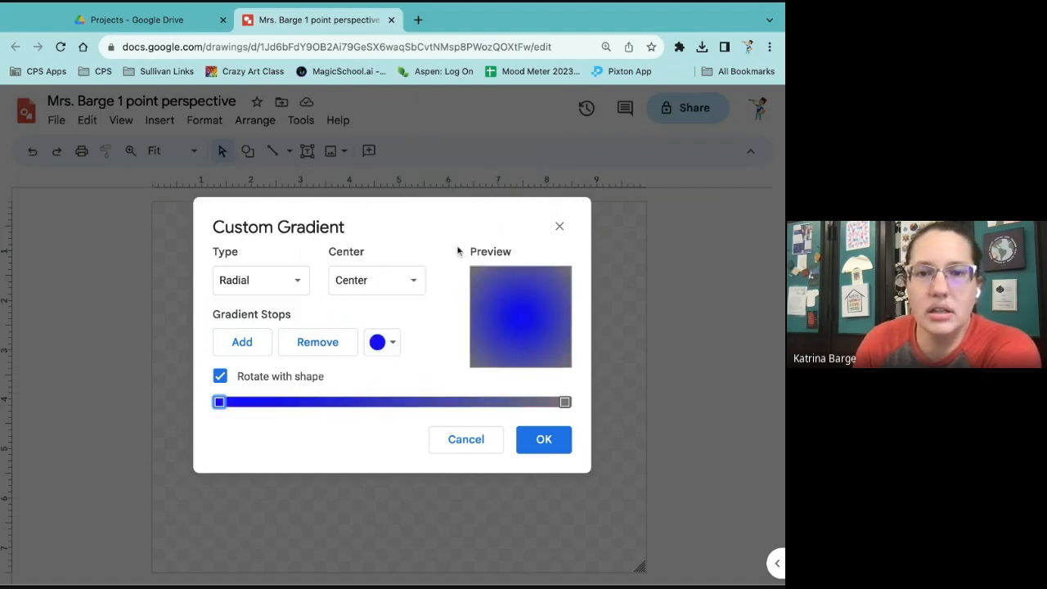
click(544, 442)
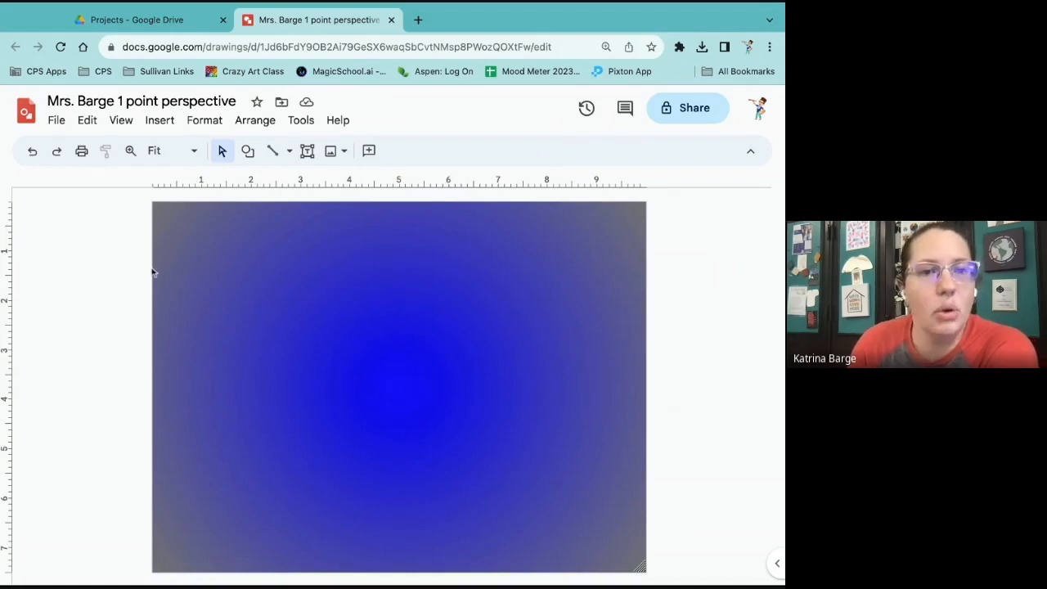
Step: Draw a horizontal line across the full canvas width about 1.8 inches from the top and set its weight to 4px
click(290, 152)
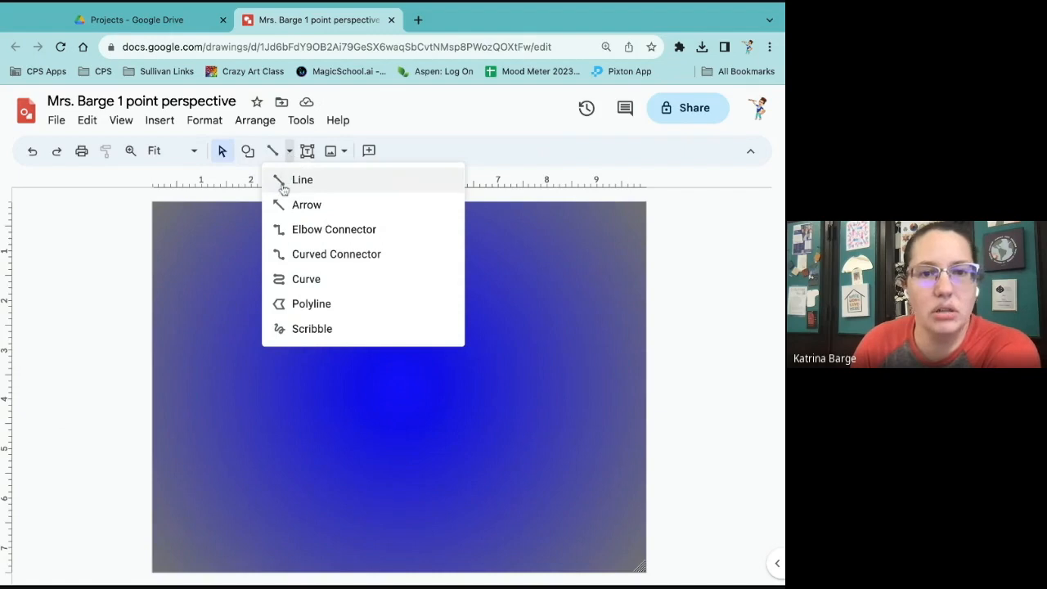
click(283, 183)
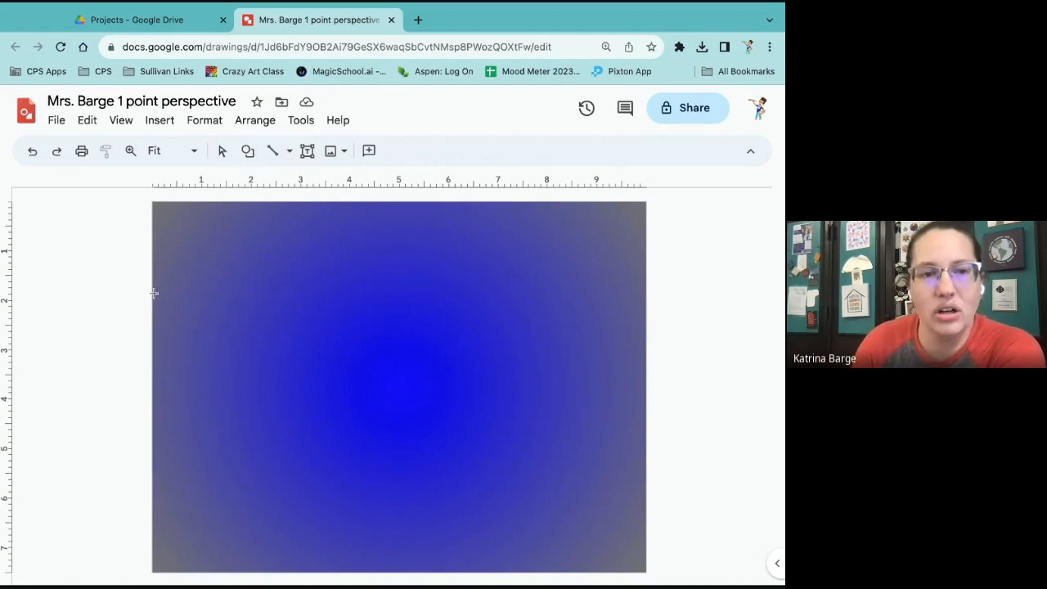
drag(153, 292, 646, 290)
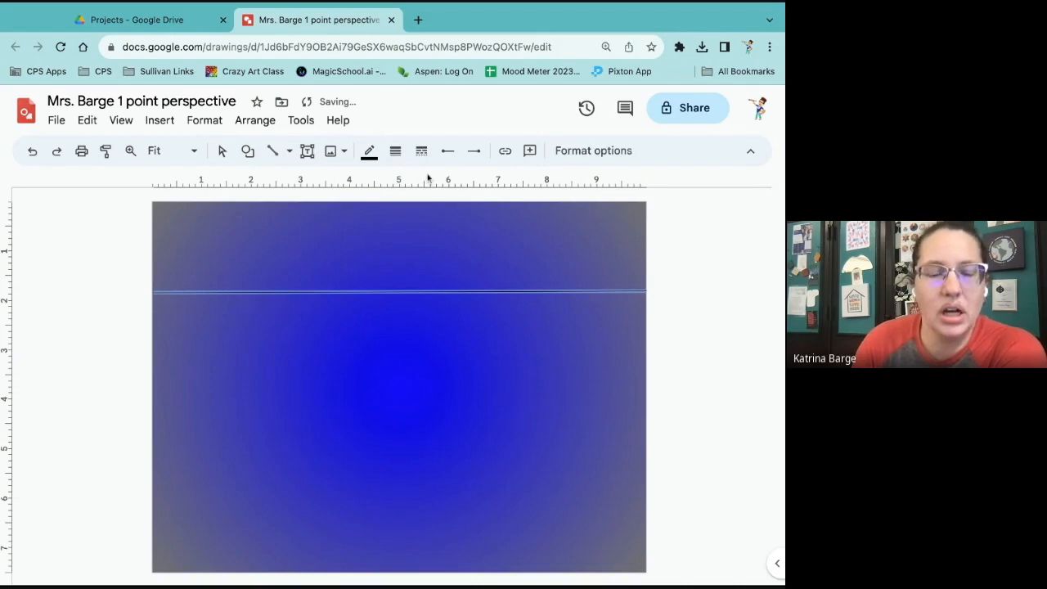
click(396, 152)
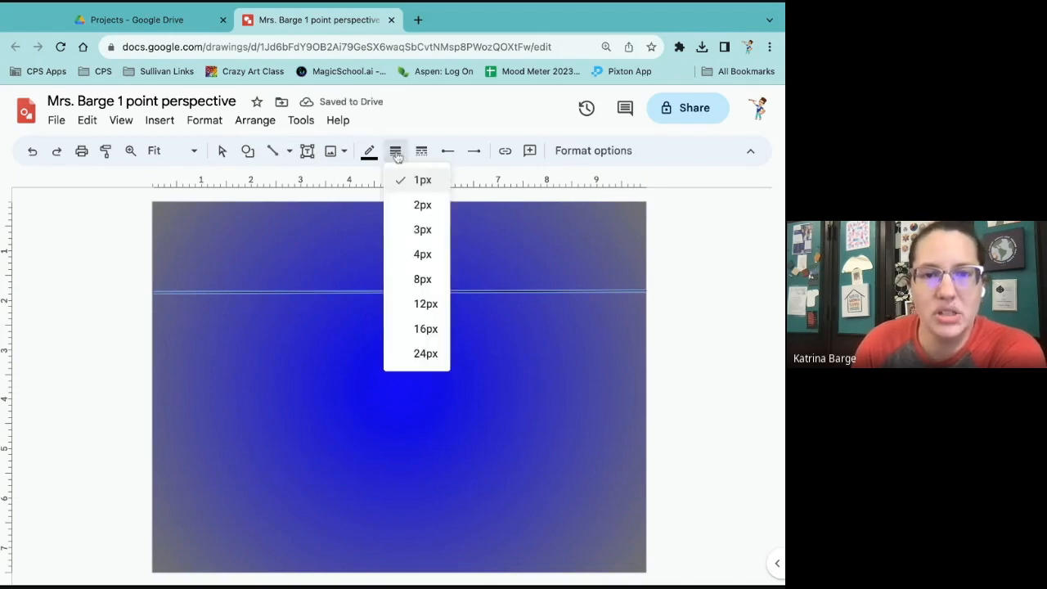
click(399, 256)
Step: Draw a short diagonal line outside the canvas beside the horizon line's end and move it closer to the canvas edge
drag(707, 303, 782, 378)
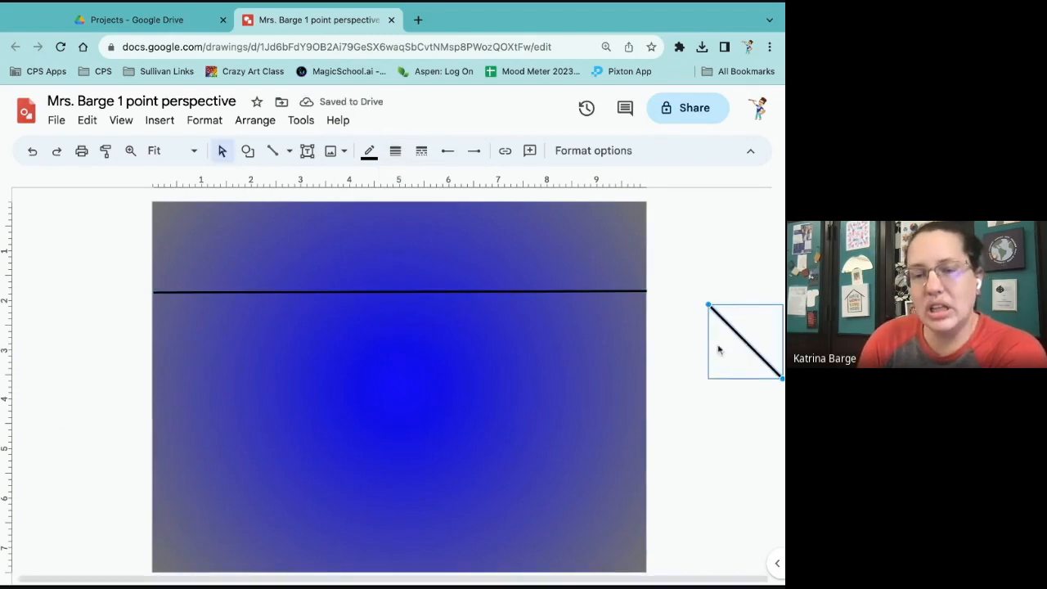
drag(737, 337, 693, 305)
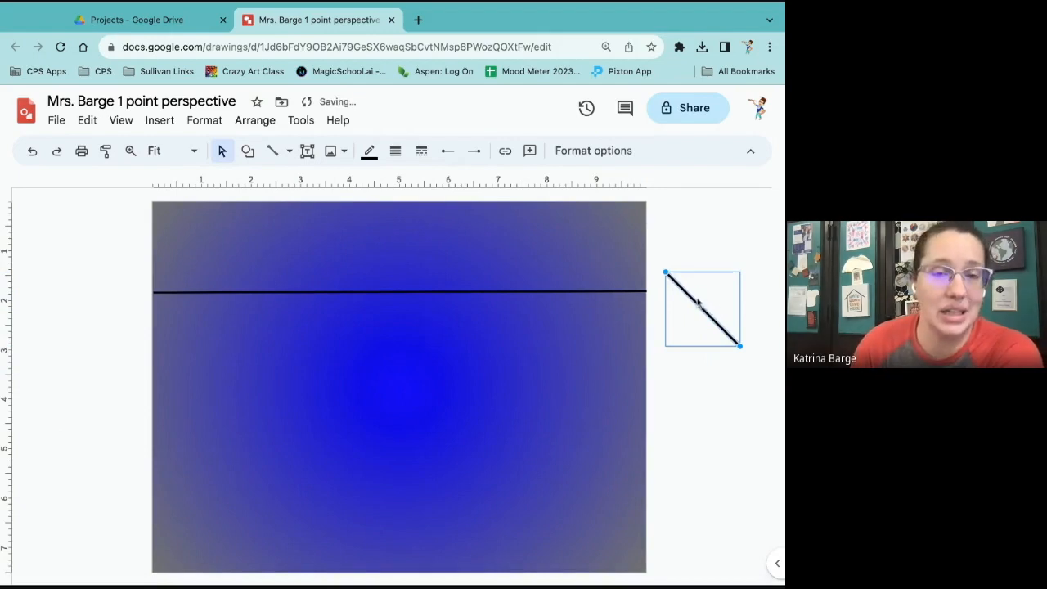
Step: Draw a small circle about 0.2 inches wide on the middle of the horizon line and fill it with red
click(248, 150)
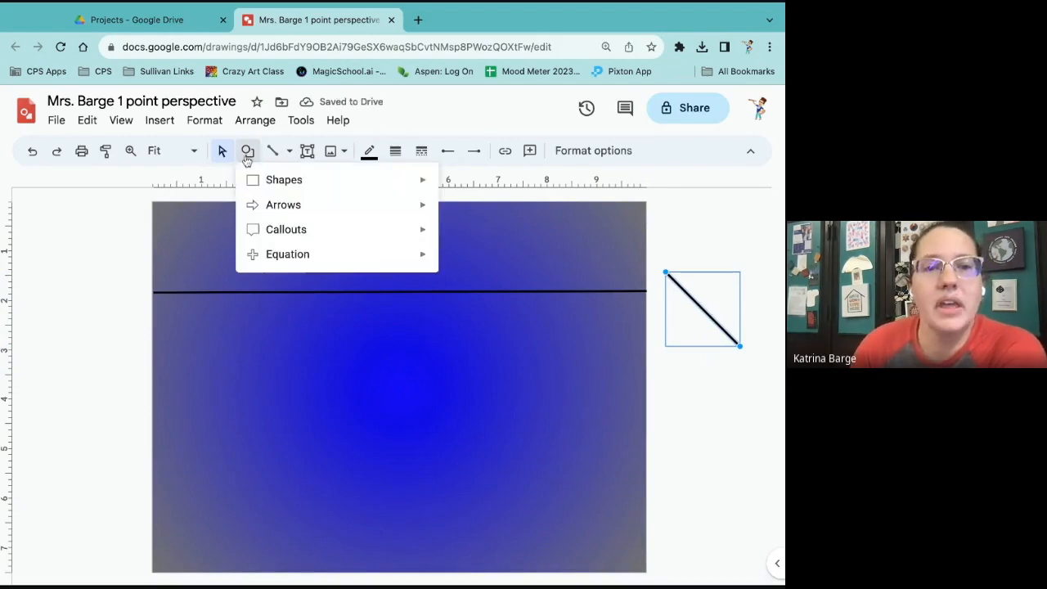
mouse_move(253, 180)
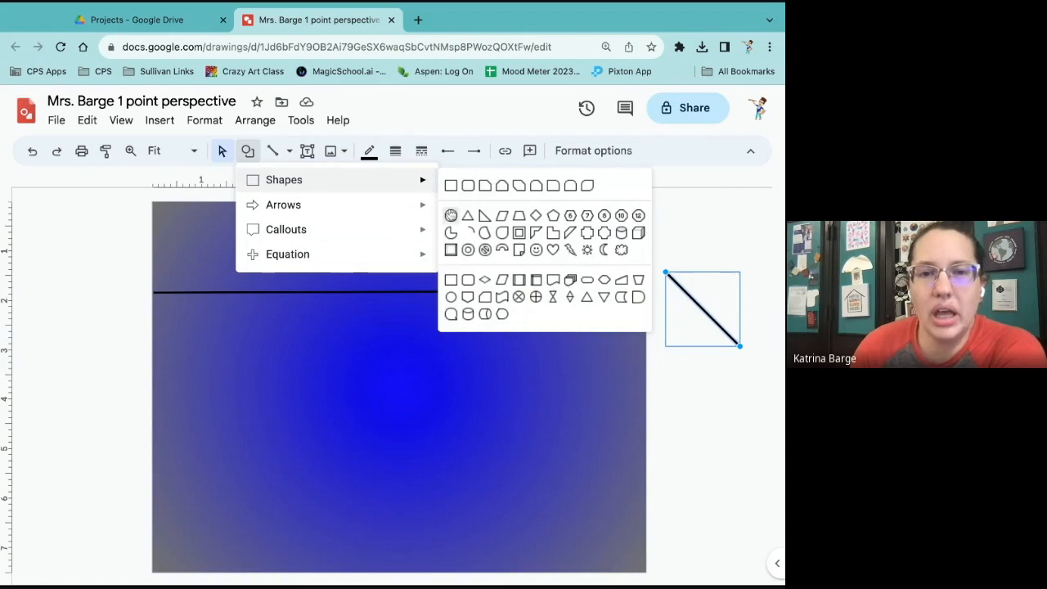
click(450, 216)
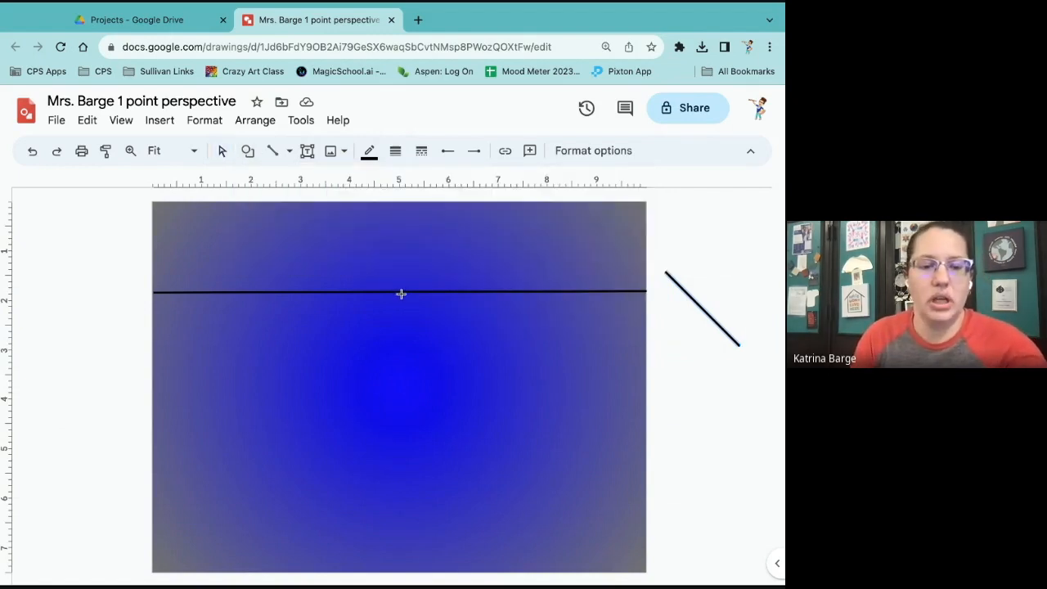
mouse_move(388, 288)
mouse_down()
mouse_move(427, 329)
mouse_move(398, 299)
mouse_up()
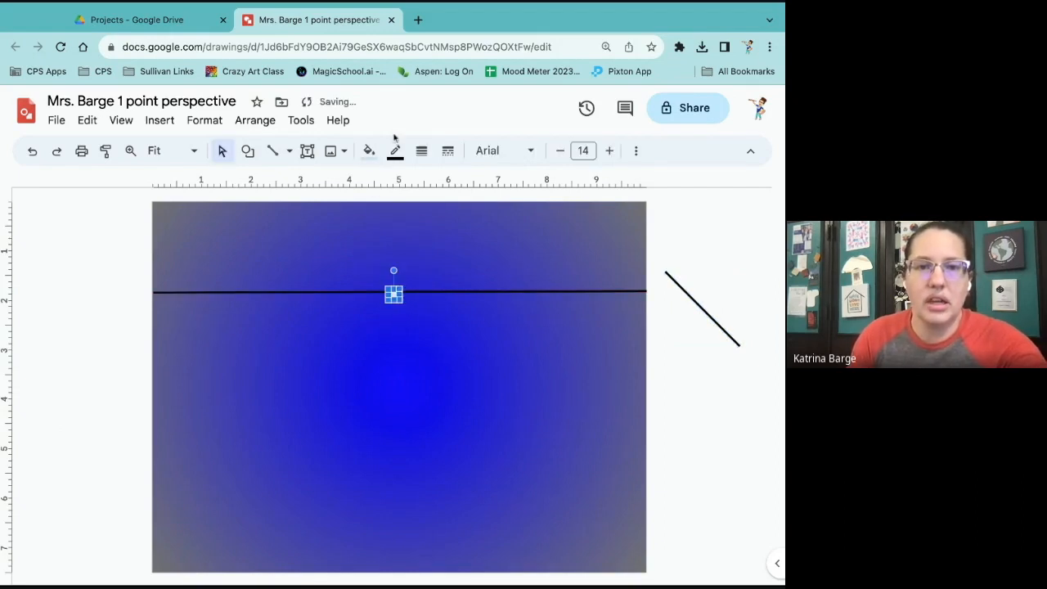
click(369, 150)
click(390, 276)
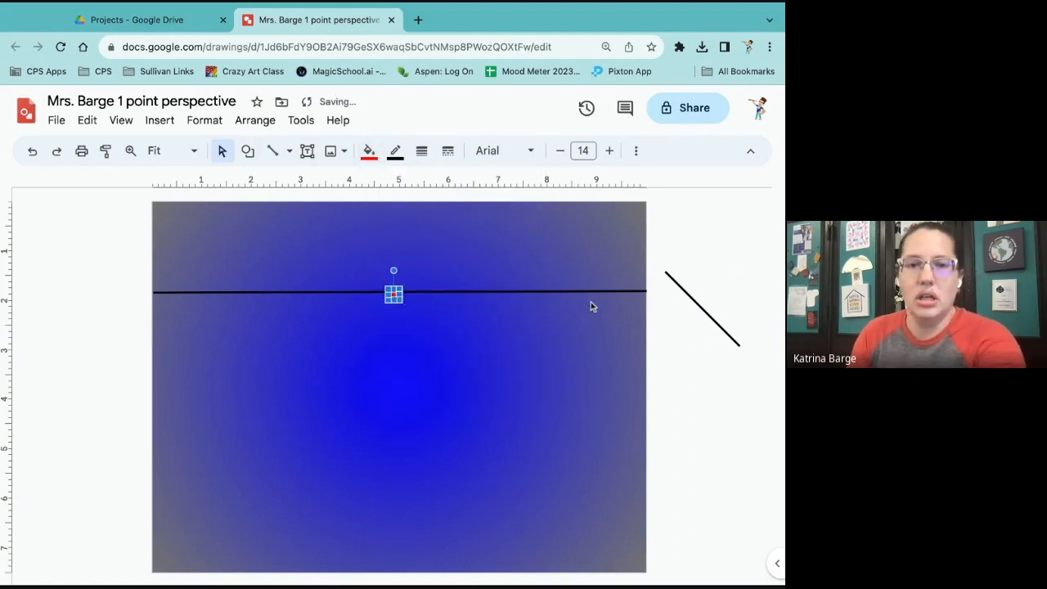
click(417, 330)
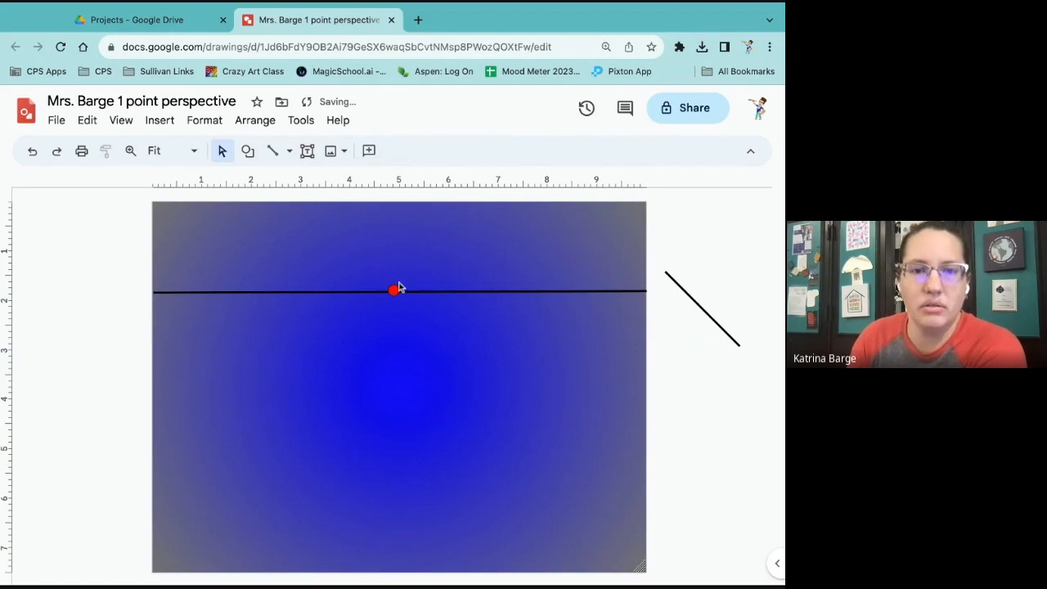
Step: Delete the short diagonal line outside the canvas
click(696, 300)
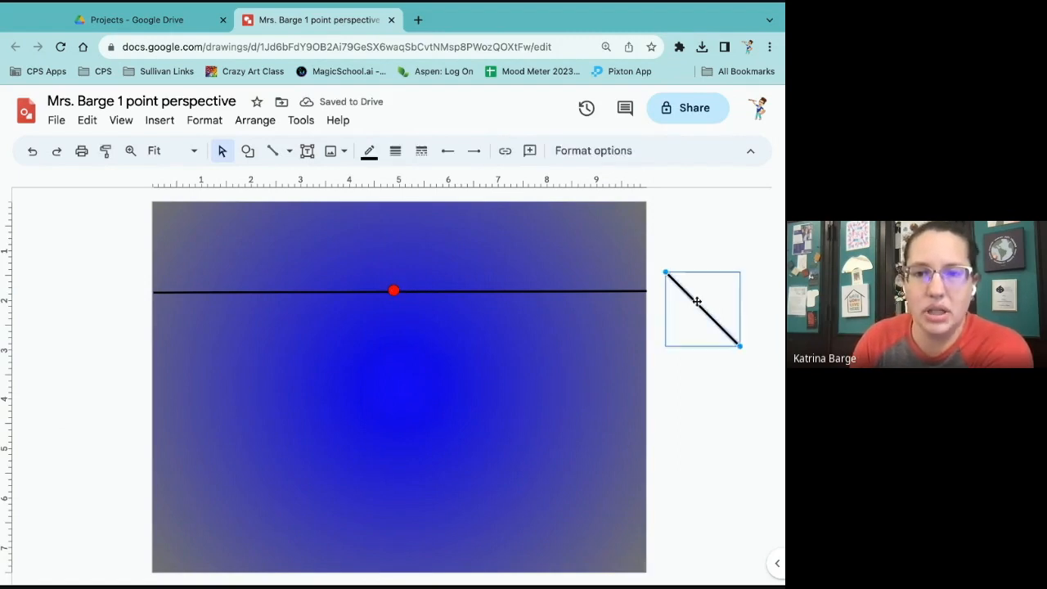
key(Delete)
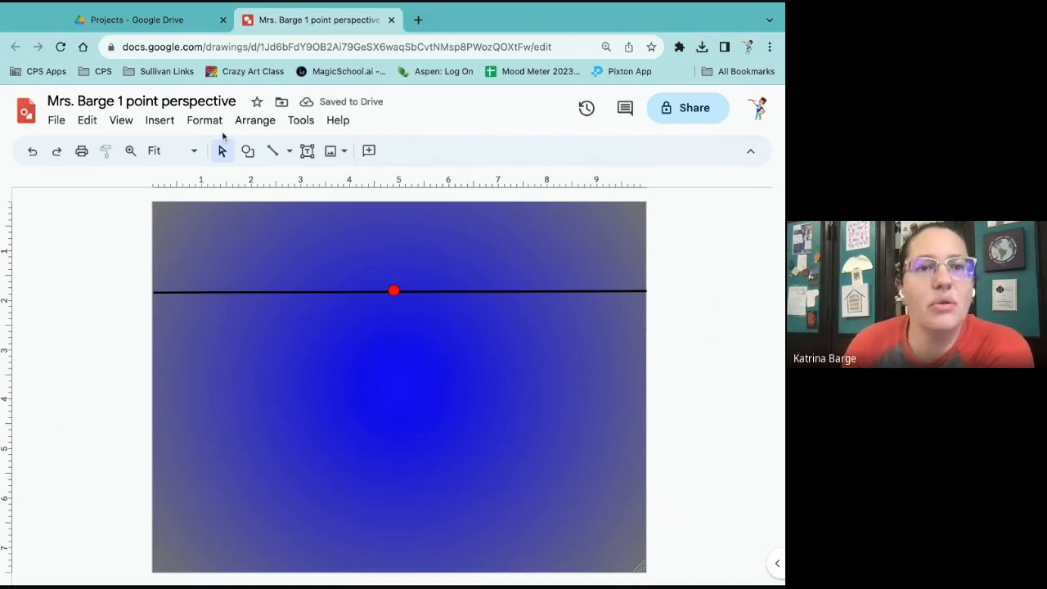
Step: Insert word art containing the teacher's title and surname
click(161, 121)
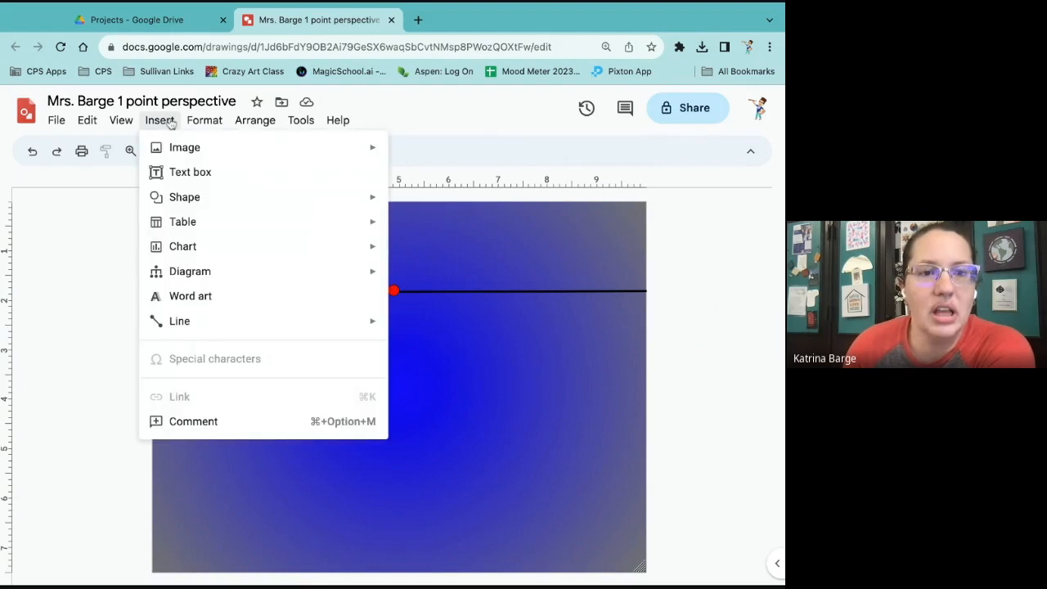
click(192, 299)
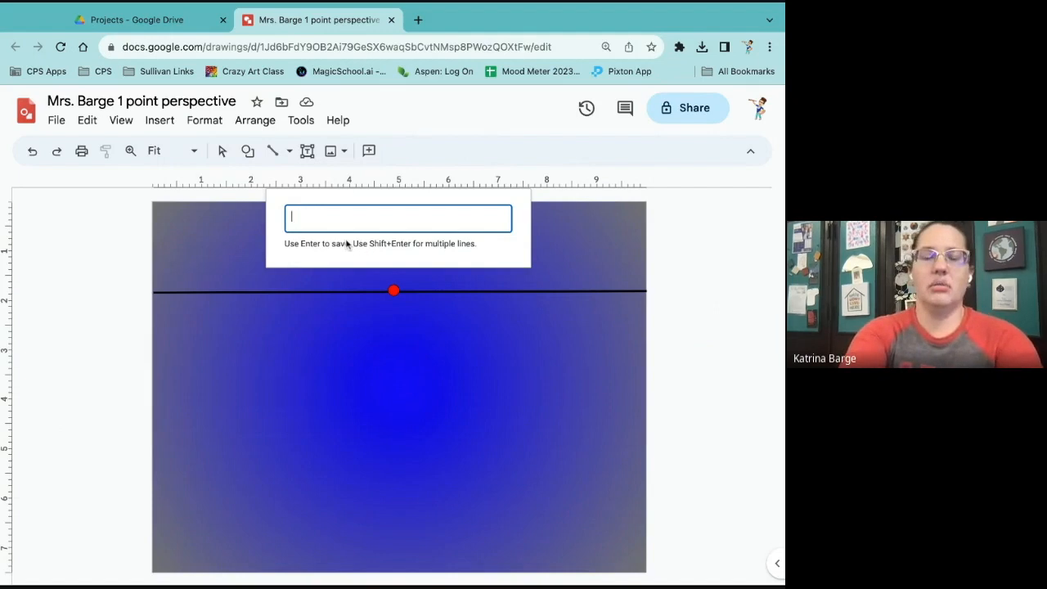
text(Mrs. Barge)
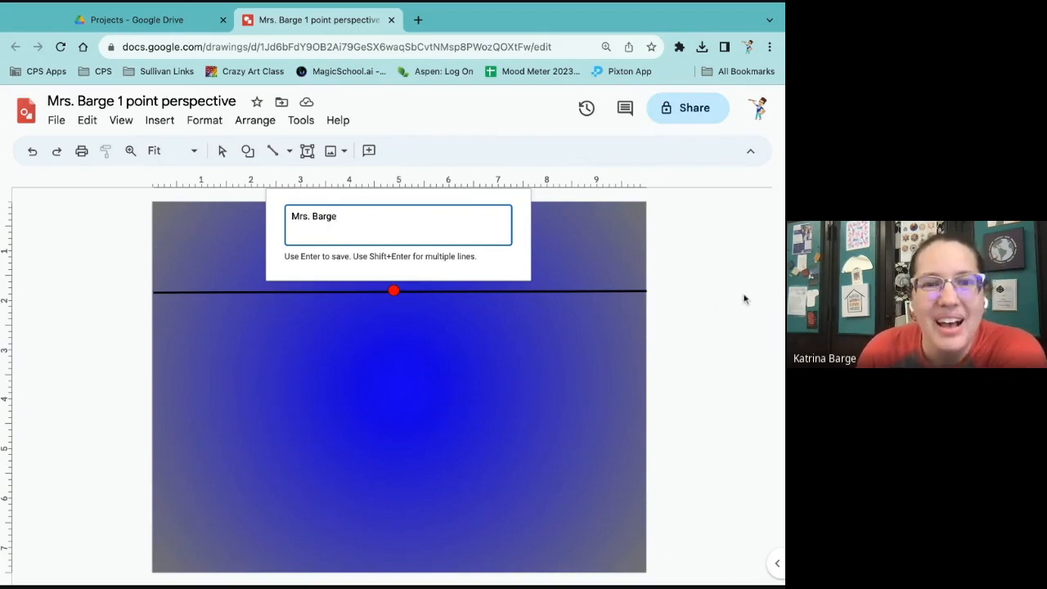
key(Return)
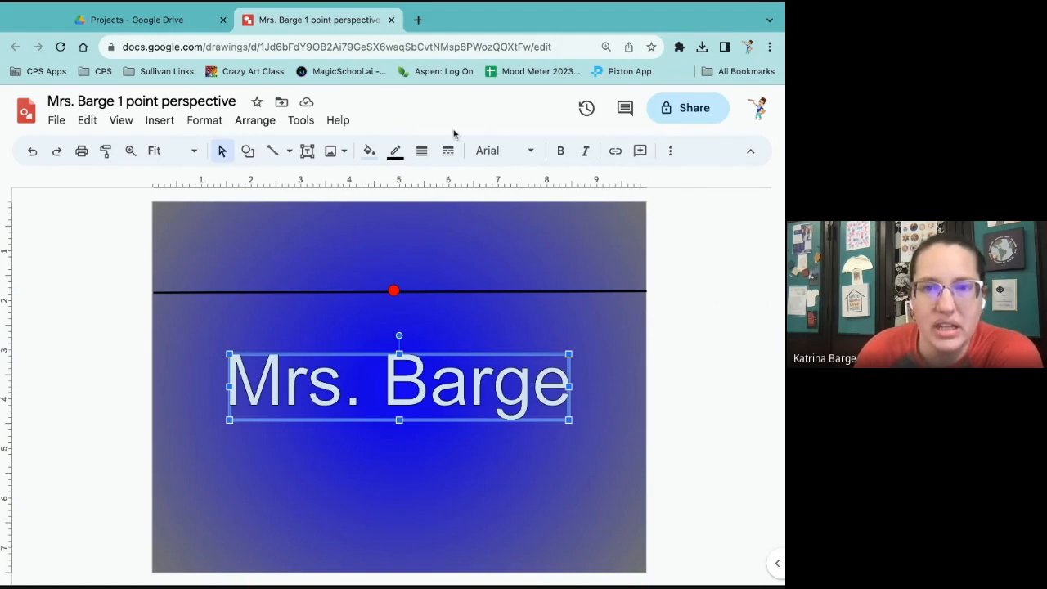
Step: Change the word art's font to Impact
click(523, 151)
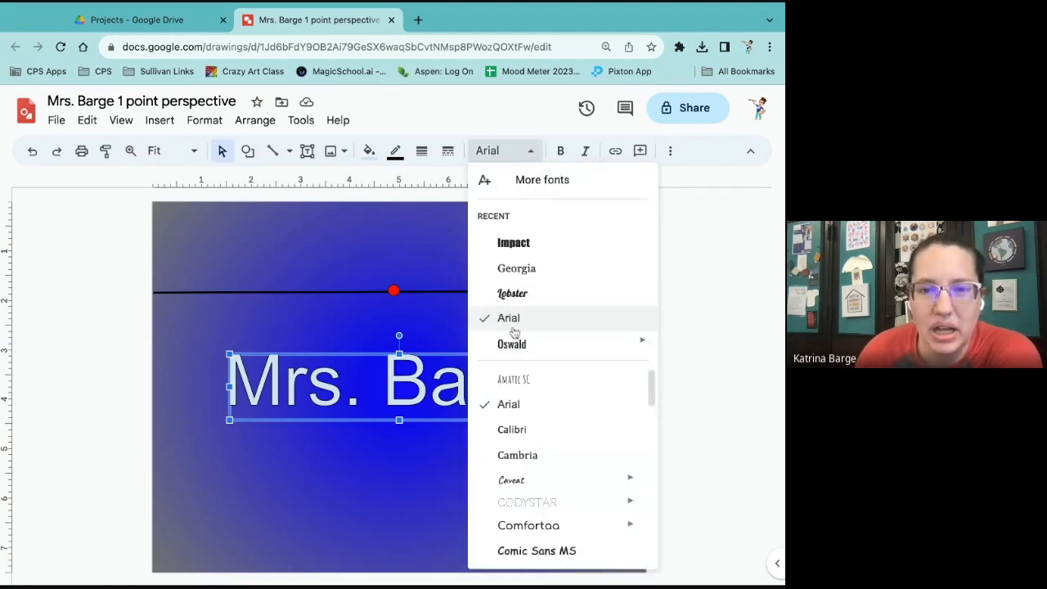
scroll(522, 391, down, 3)
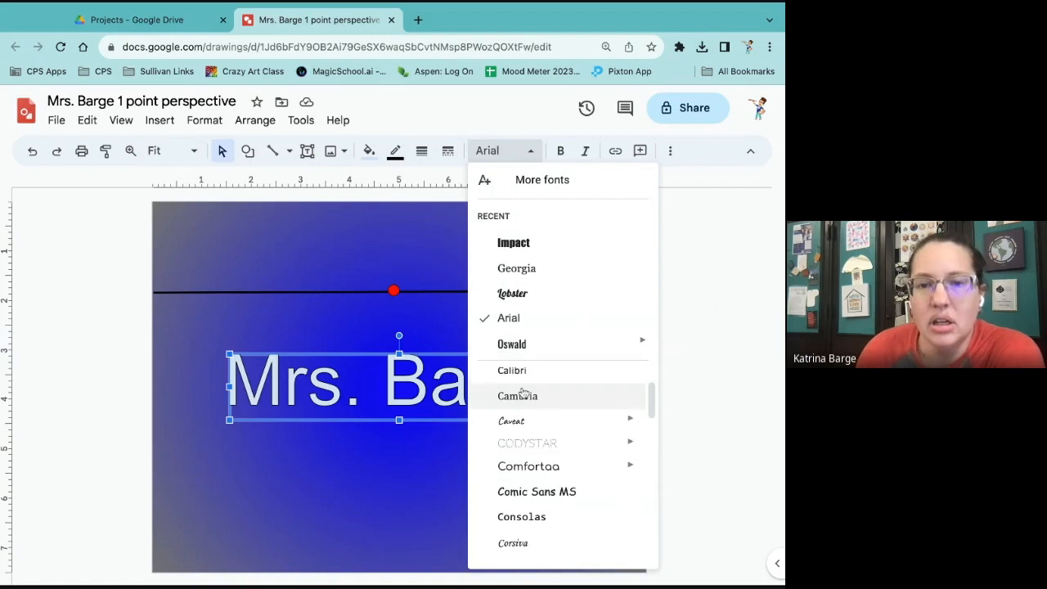
scroll(523, 394, down, 10)
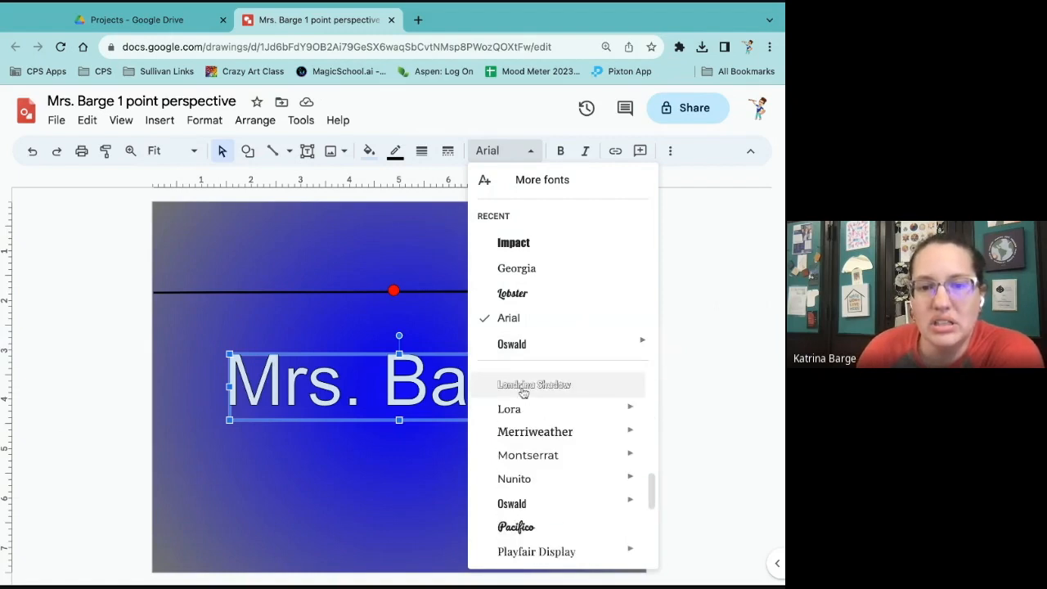
scroll(523, 393, down, 1)
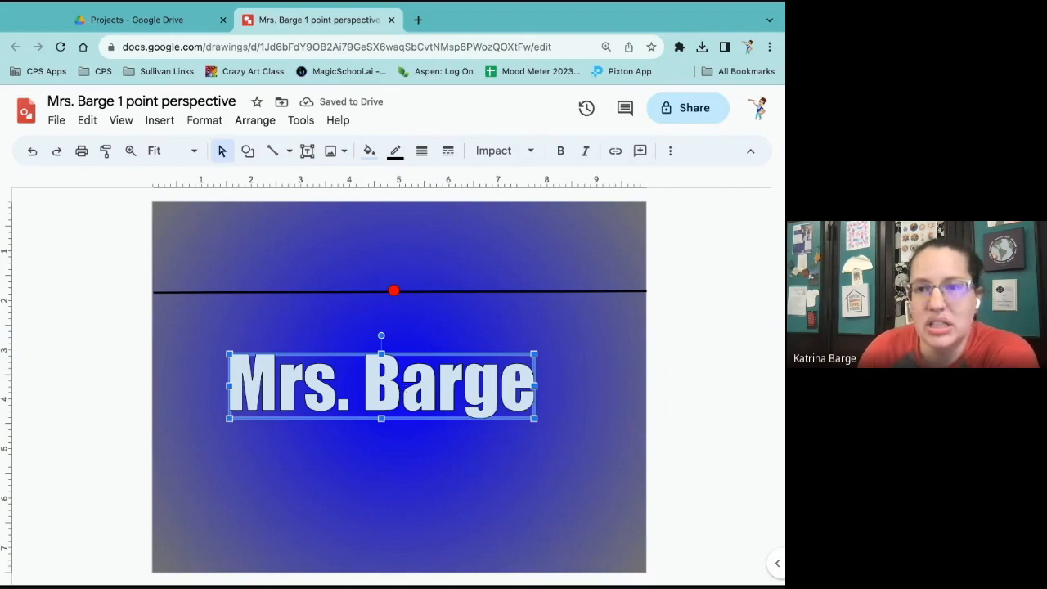
Step: Move the word art to the lower part of the canvas and enlarge it to about 9.3 inches wide, leaving small margins around it
click(406, 382)
drag(398, 381, 324, 533)
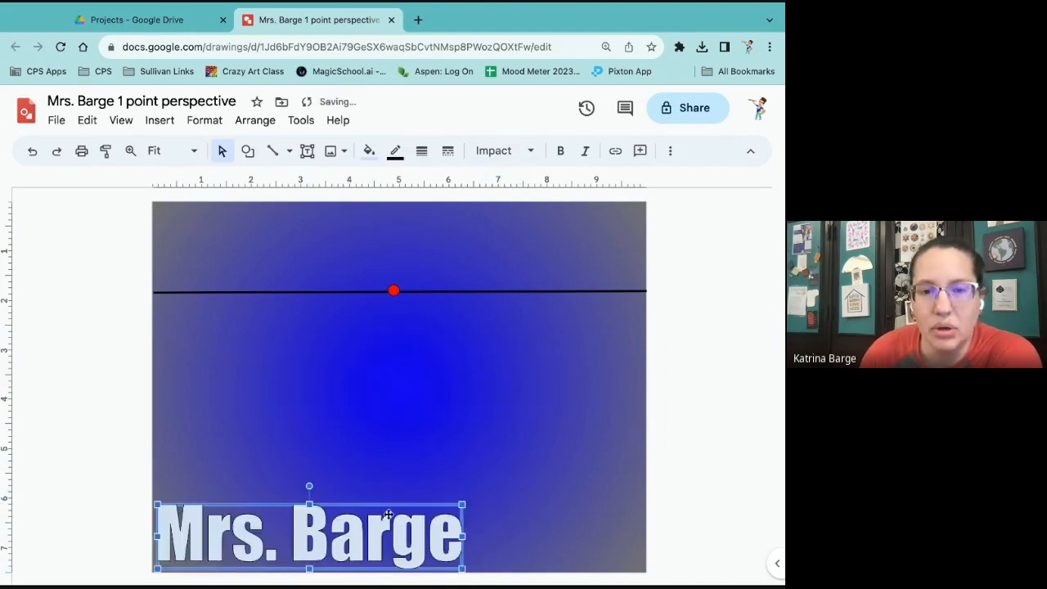
drag(462, 505, 643, 453)
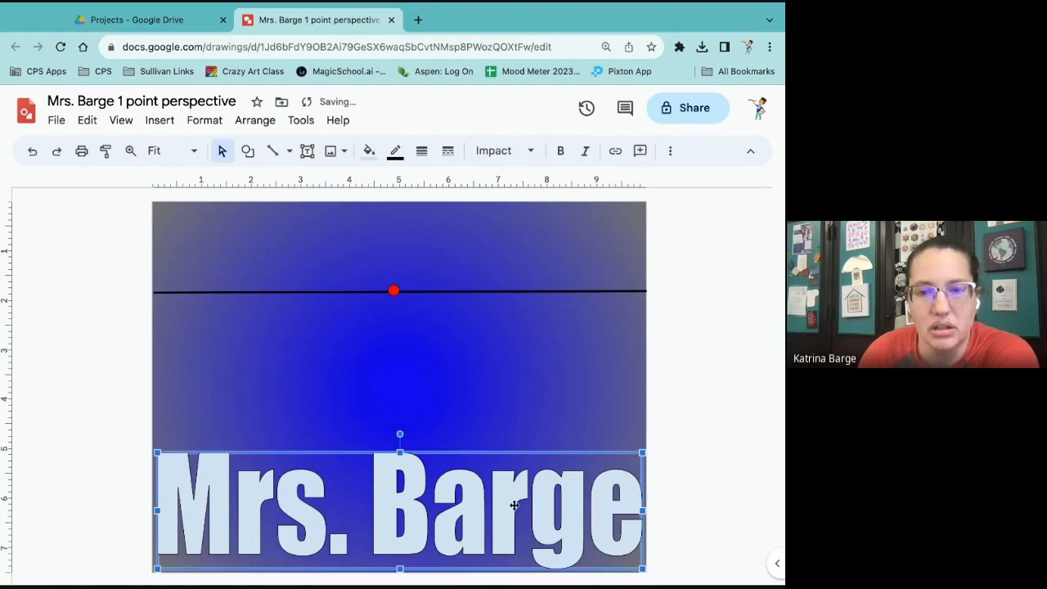
drag(497, 503, 500, 492)
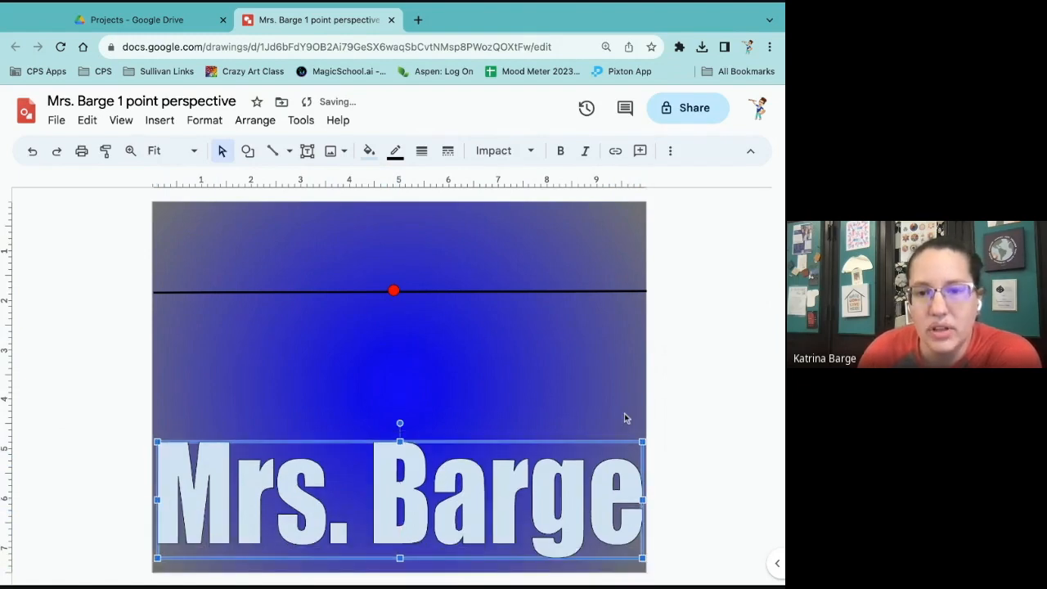
drag(643, 439, 616, 449)
drag(430, 495, 452, 484)
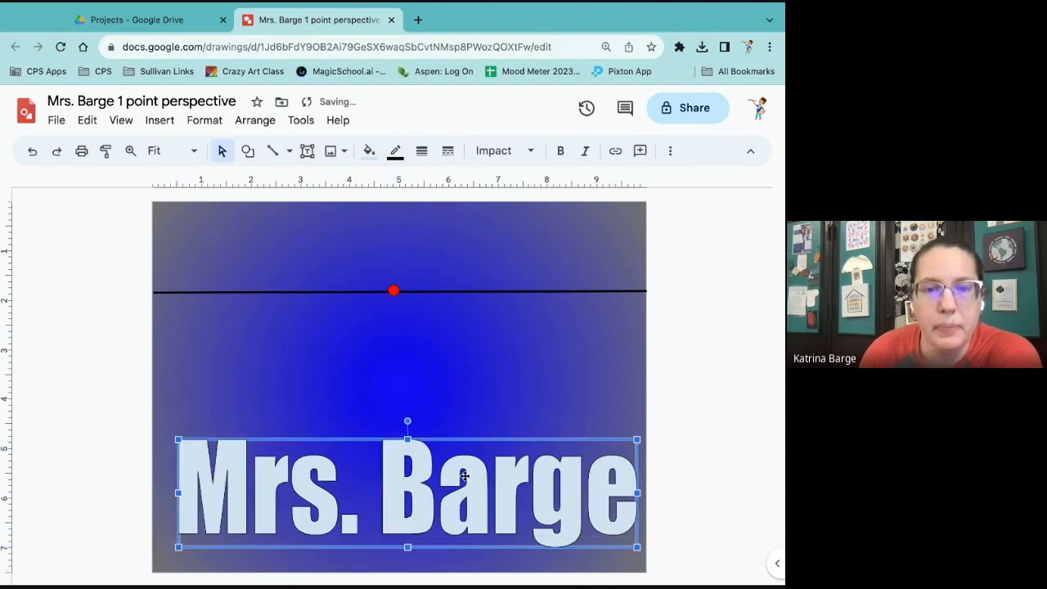
click(305, 365)
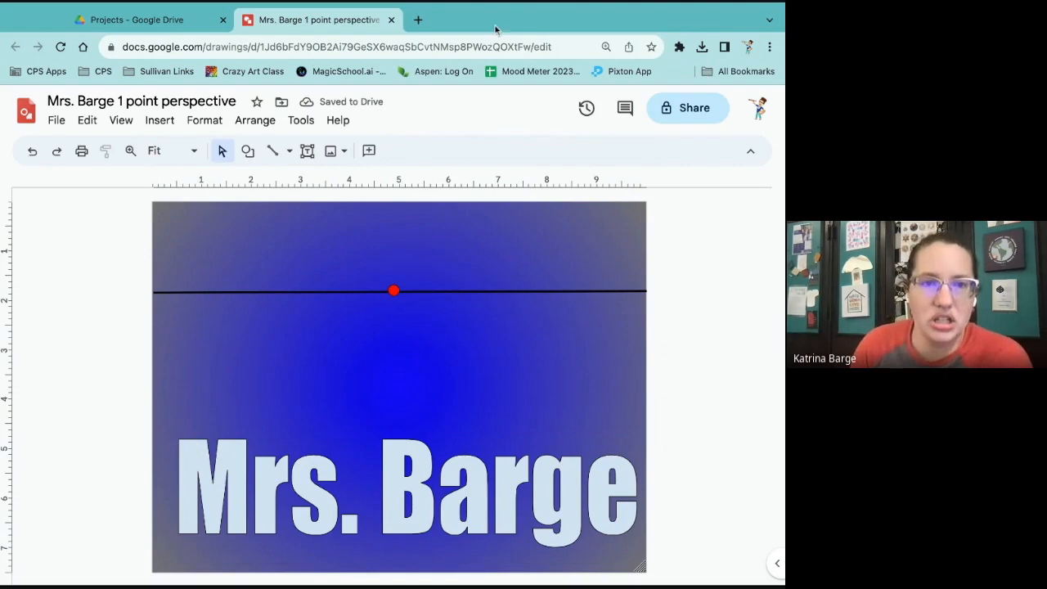
Step: Draw a straight line from the upper-left corner of the word art's first letter to the red vanishing point
click(237, 459)
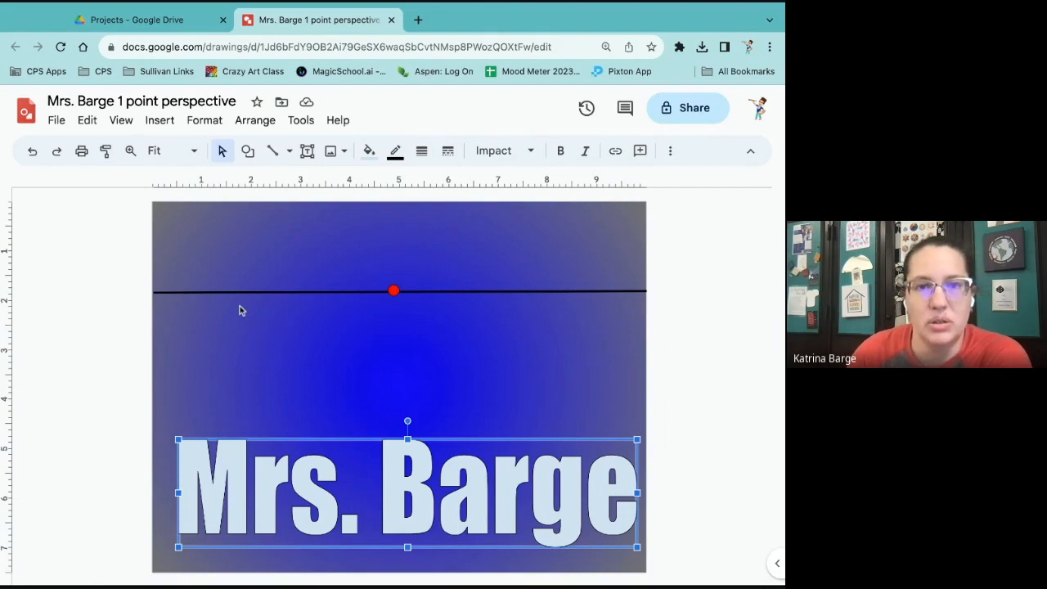
click(305, 261)
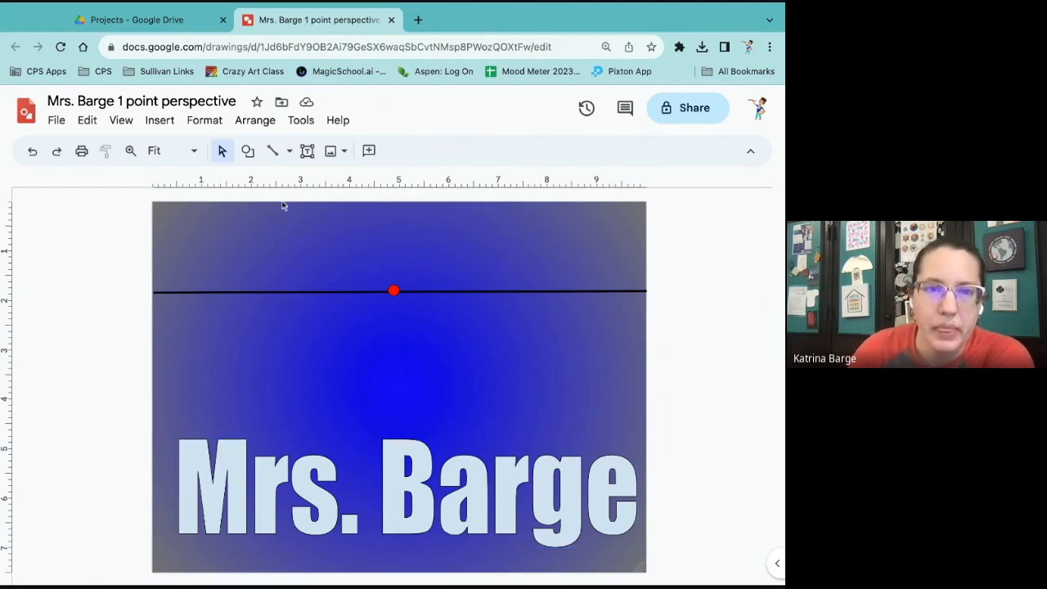
click(277, 153)
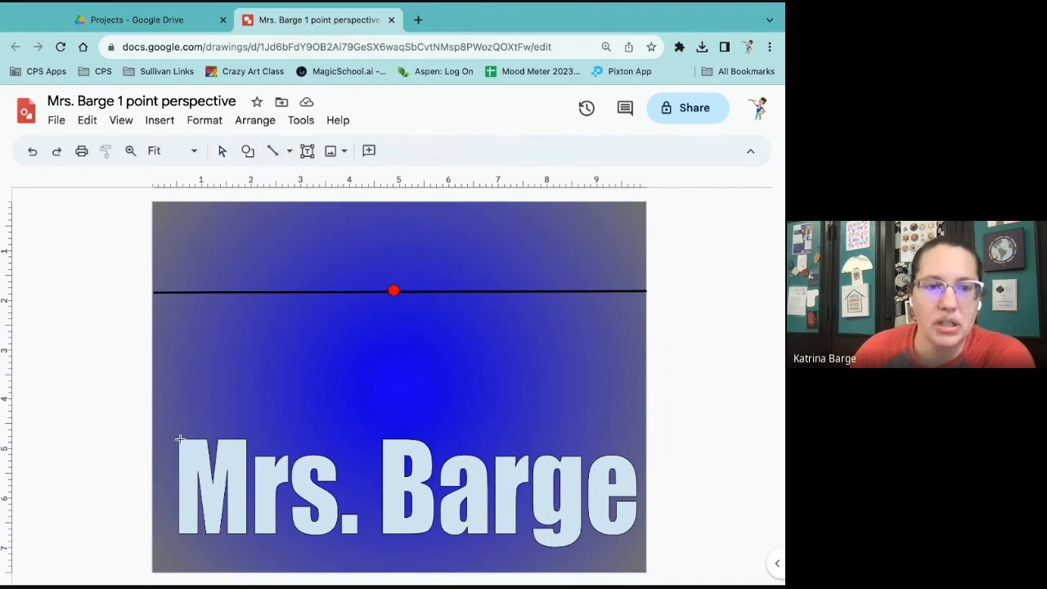
drag(179, 439, 393, 290)
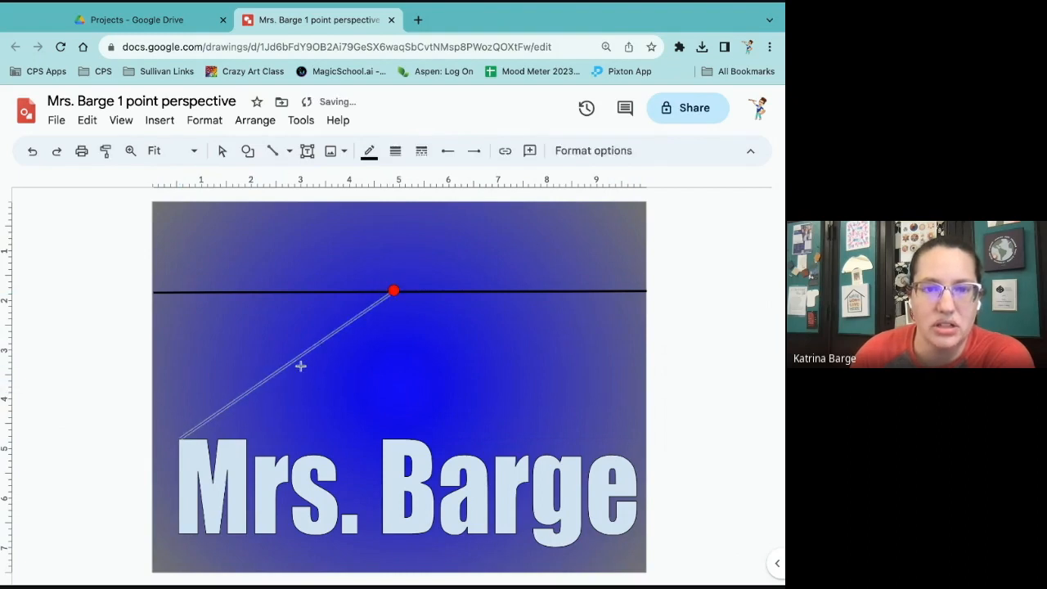